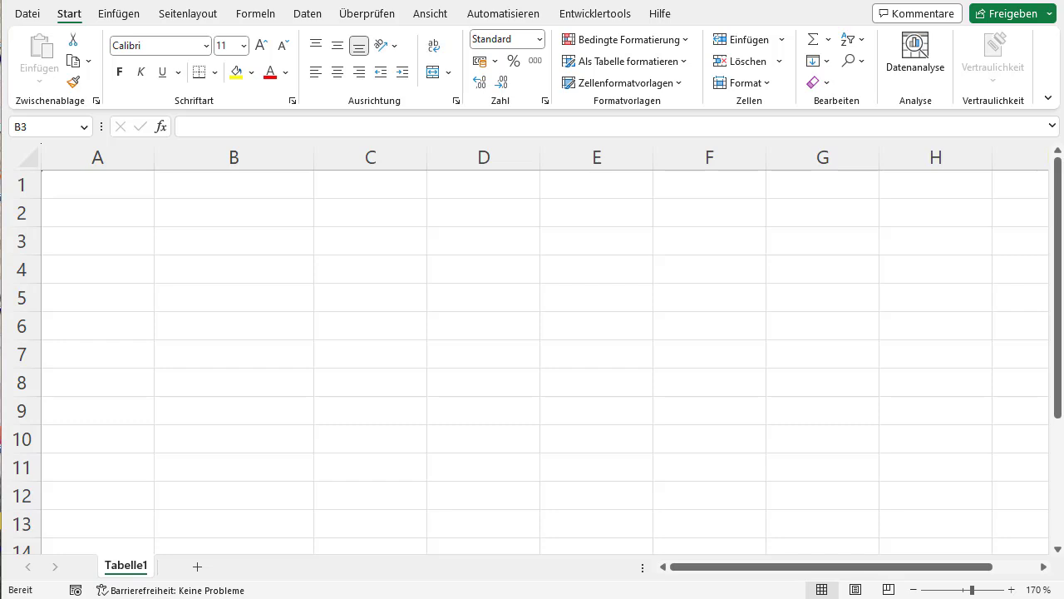
- Enter the headings START, ENDE, STUNDEN and MINUTEN in cells B3 through E3
left_click(266, 247)
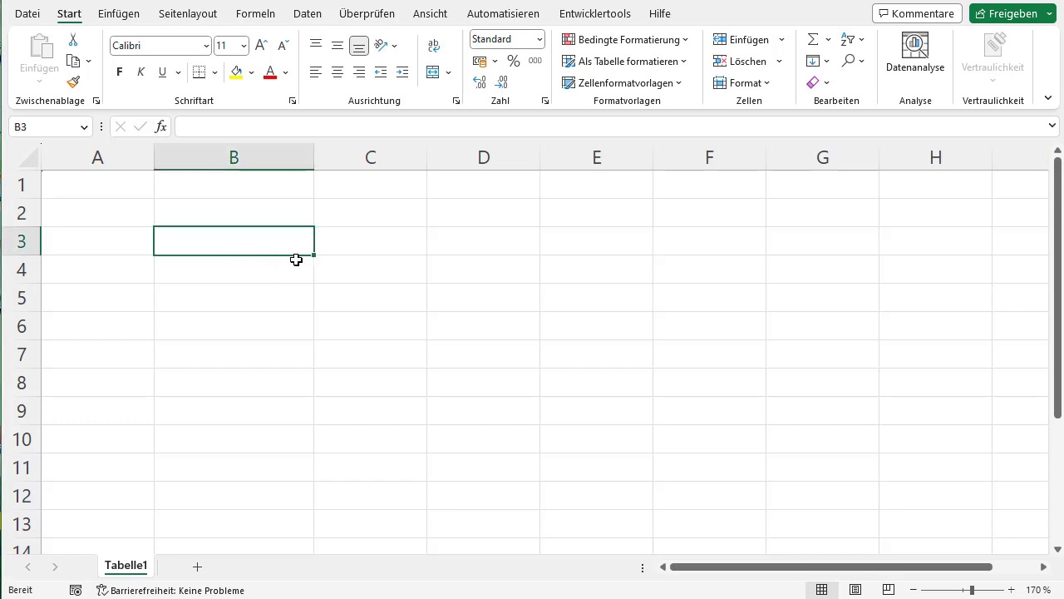
type("START")
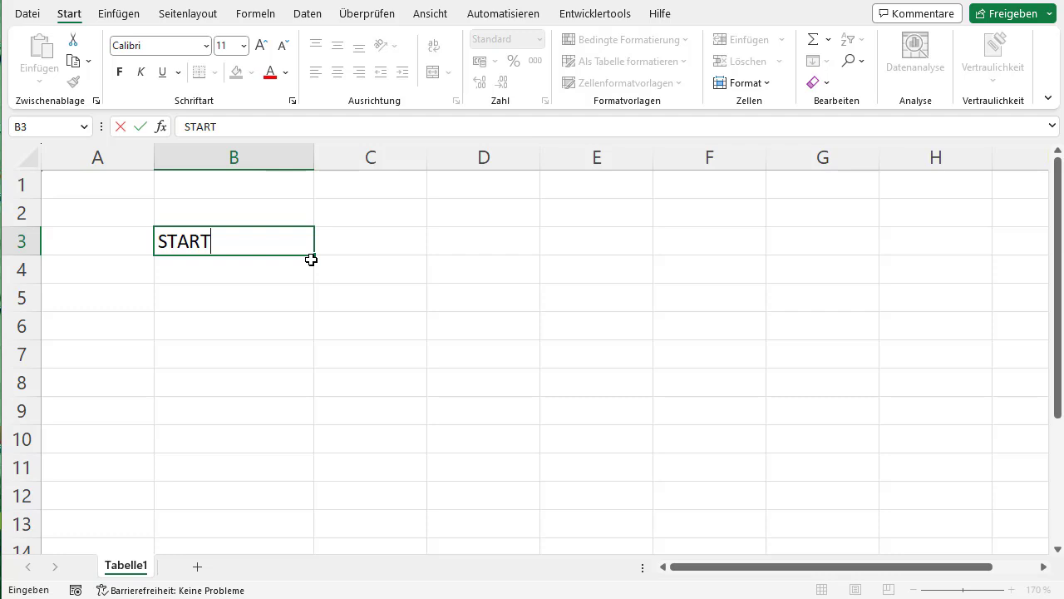
key("Tab")
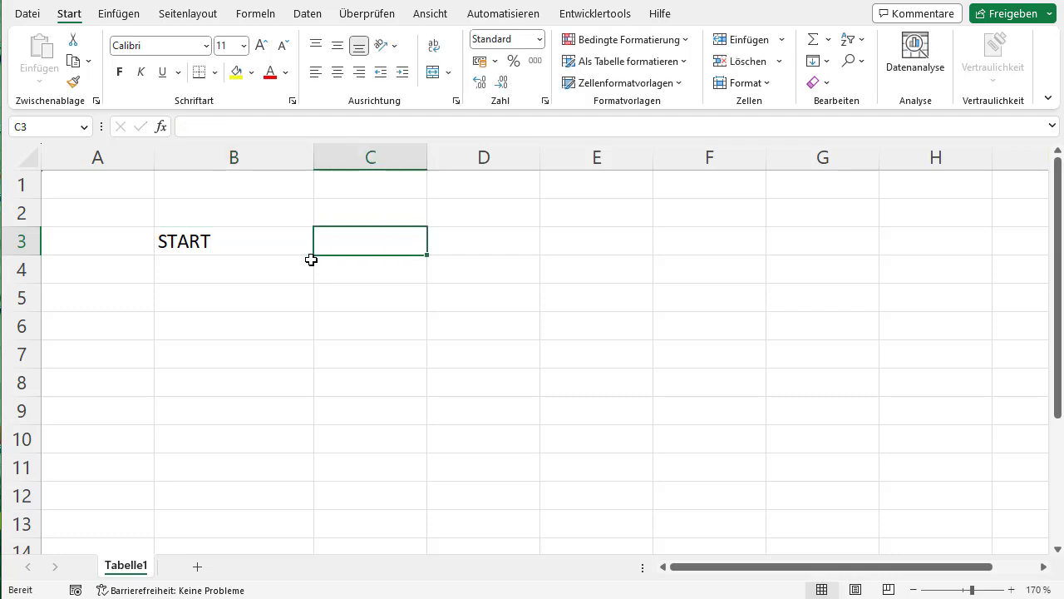
type("ENDE")
key("Tab")
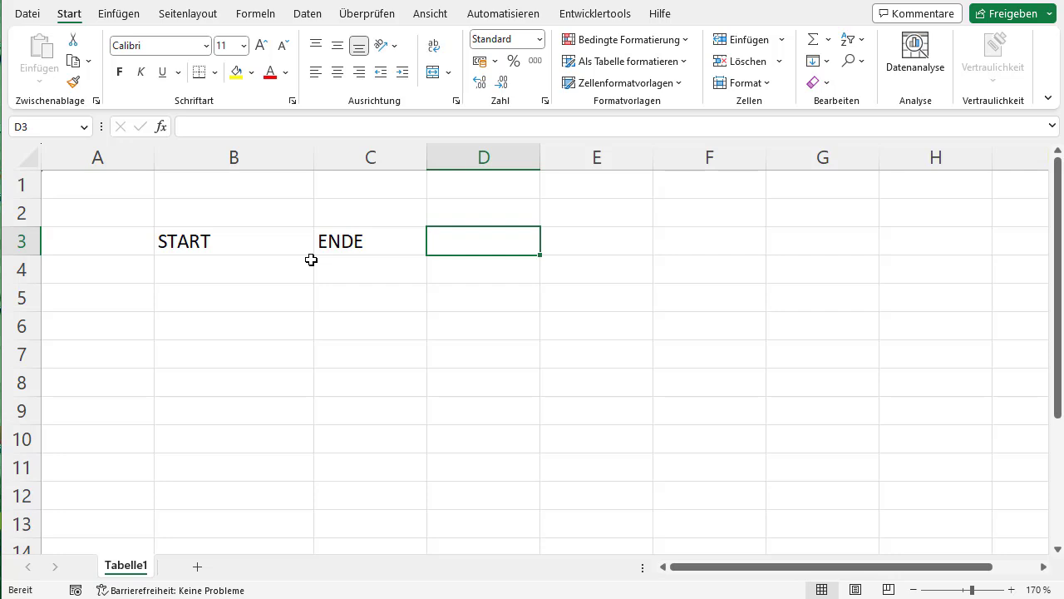
type("STUNDEN")
key("Tab")
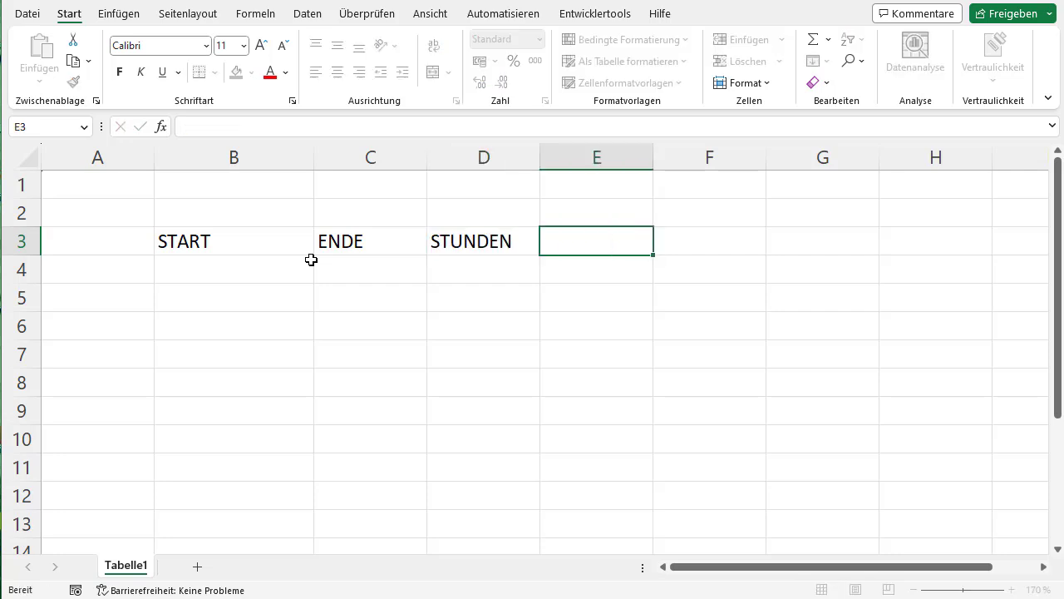
type("MINUTEN")
key("Return")
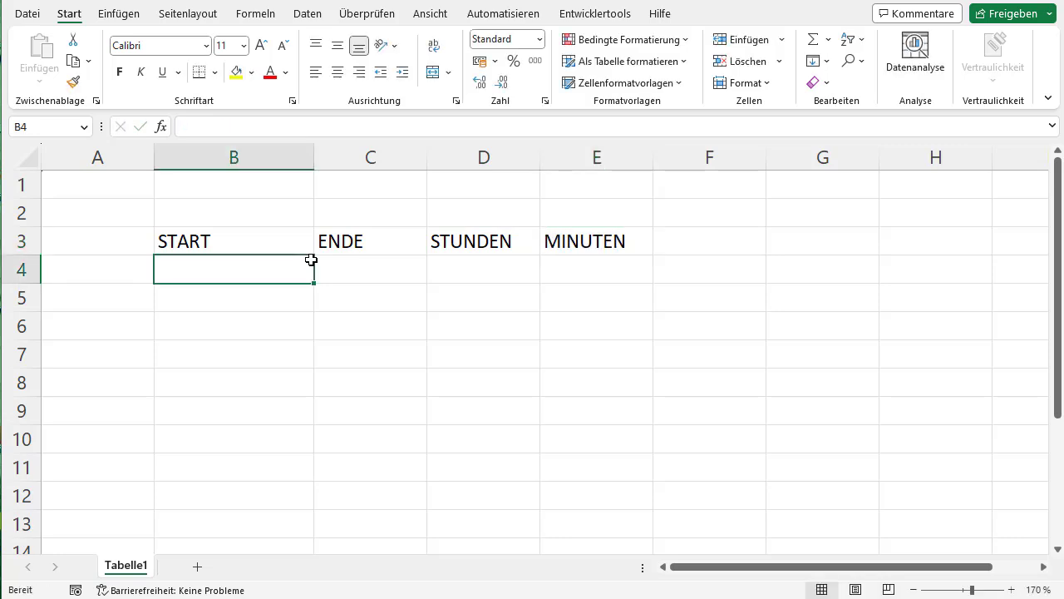
- Enter the start time 19:00:00 in B4 and give it the Zeit time format
type("19:0")
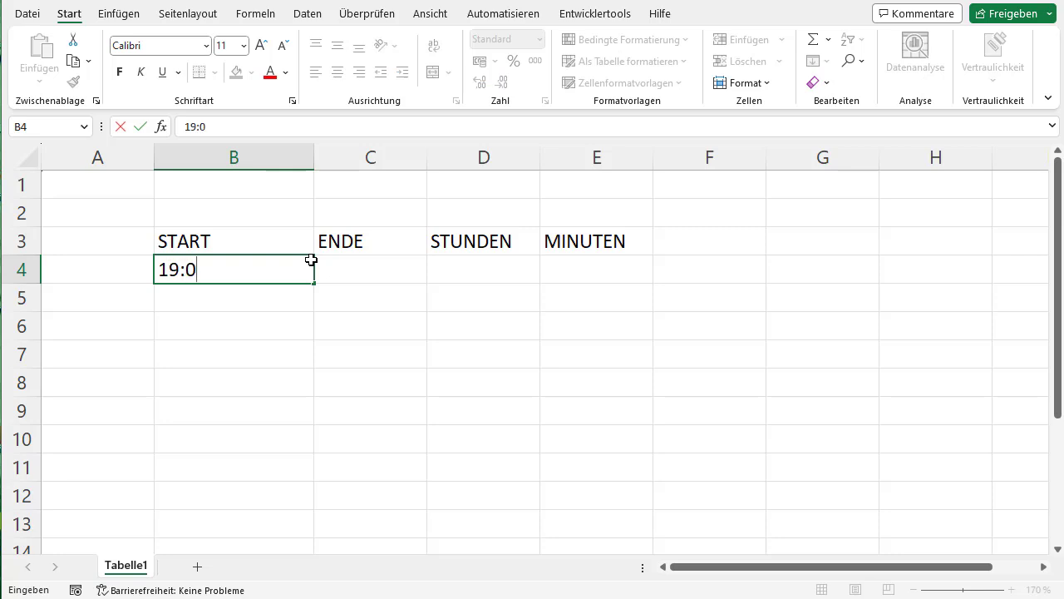
type("0:00")
key("Return")
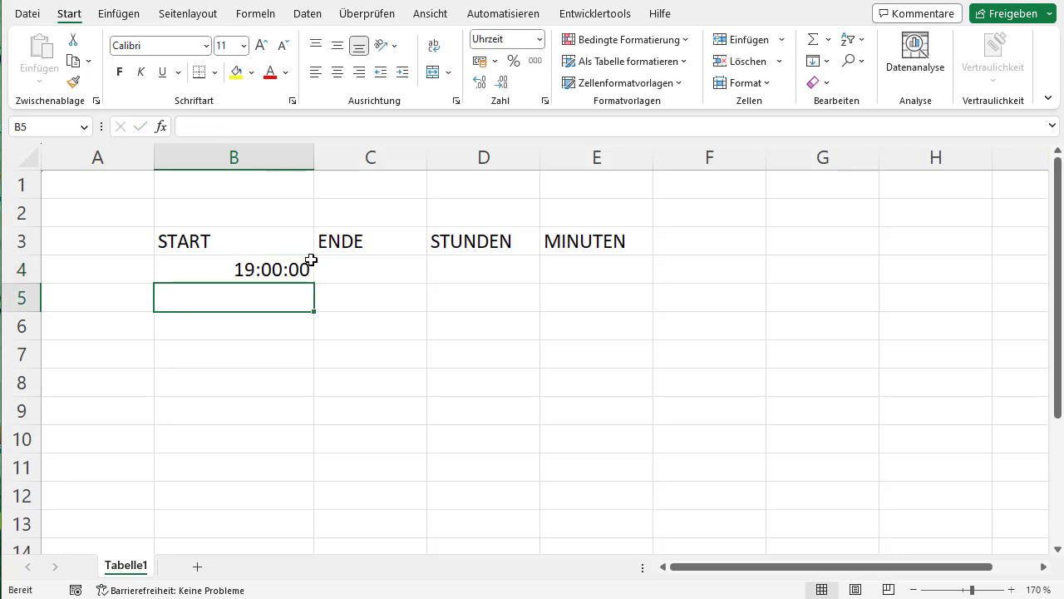
left_click(311, 260)
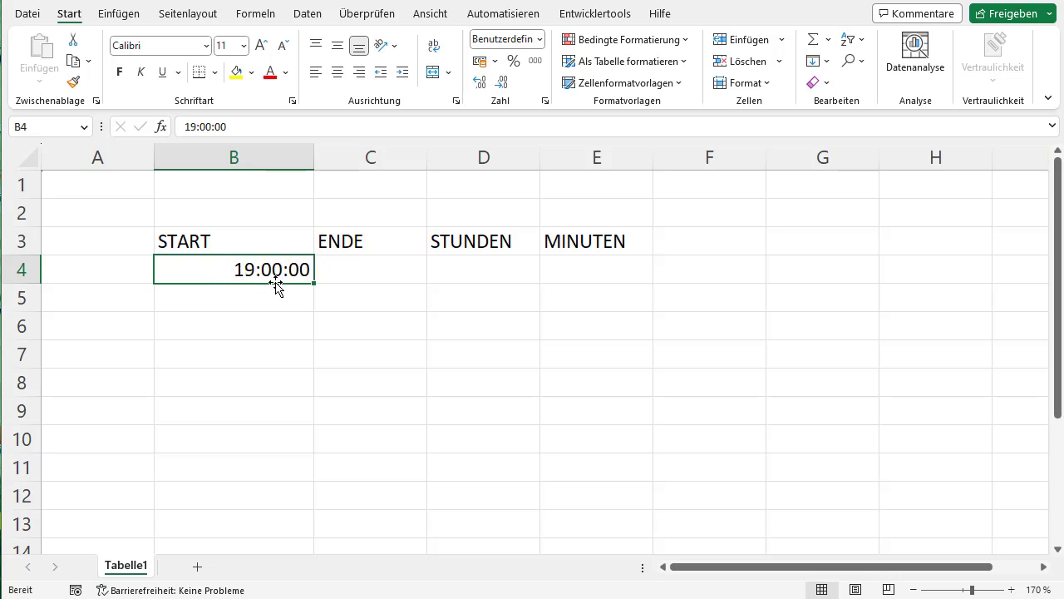
left_click(542, 42)
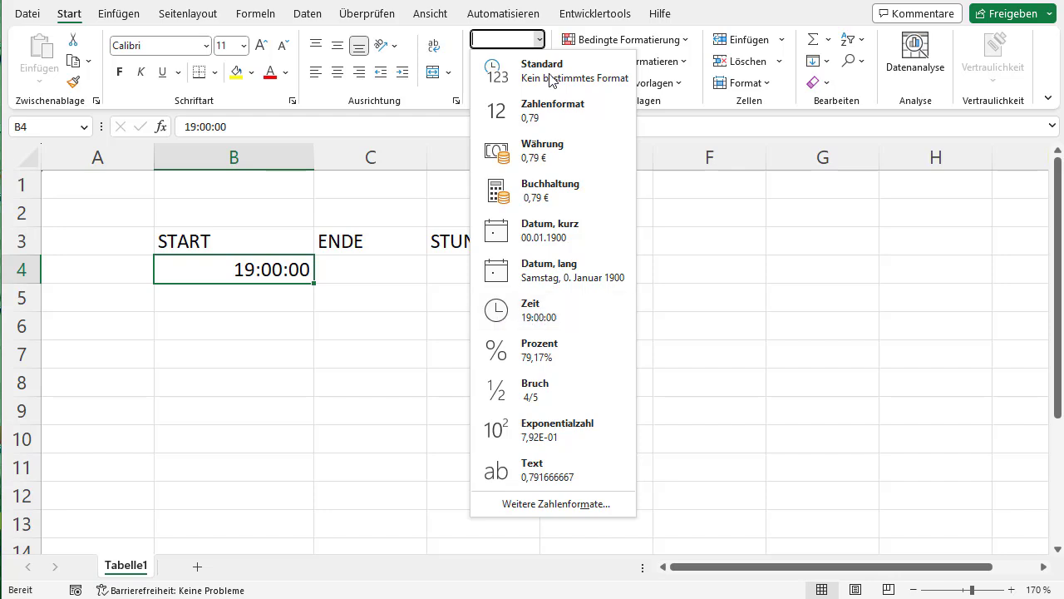
left_click(542, 44)
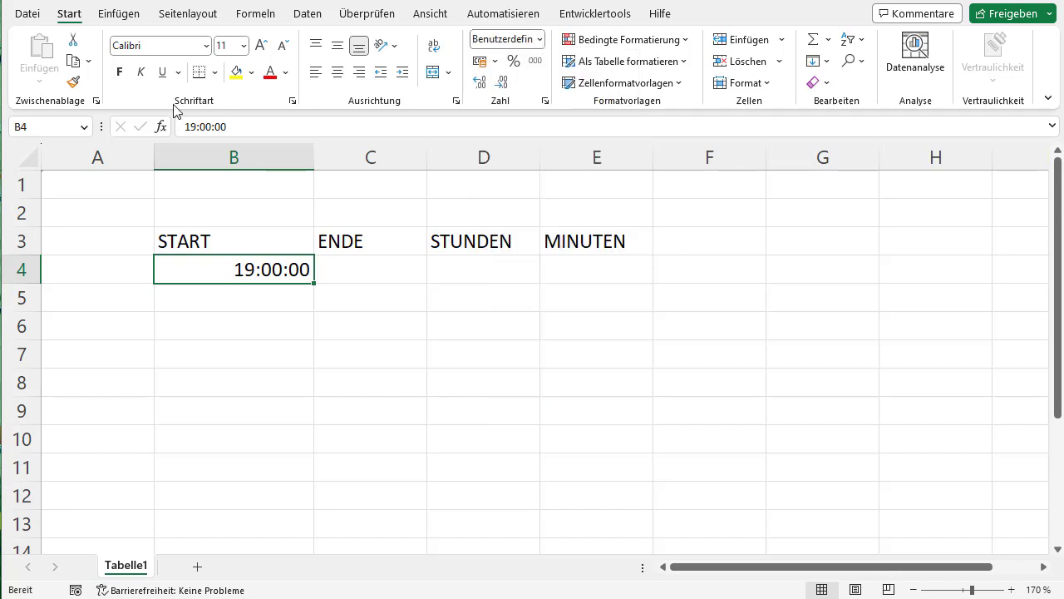
left_click(542, 40)
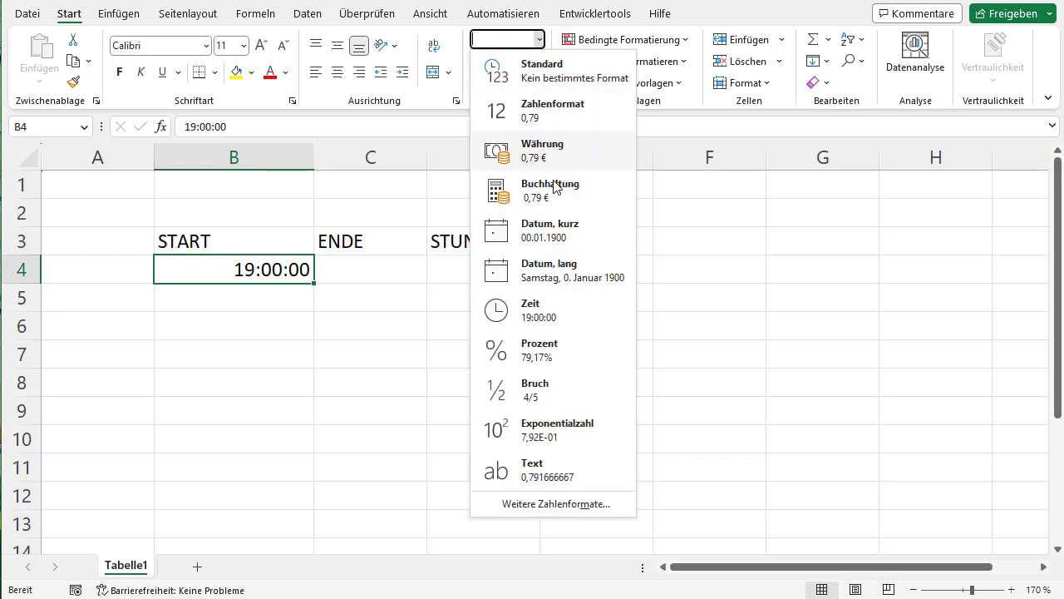
left_click(566, 312)
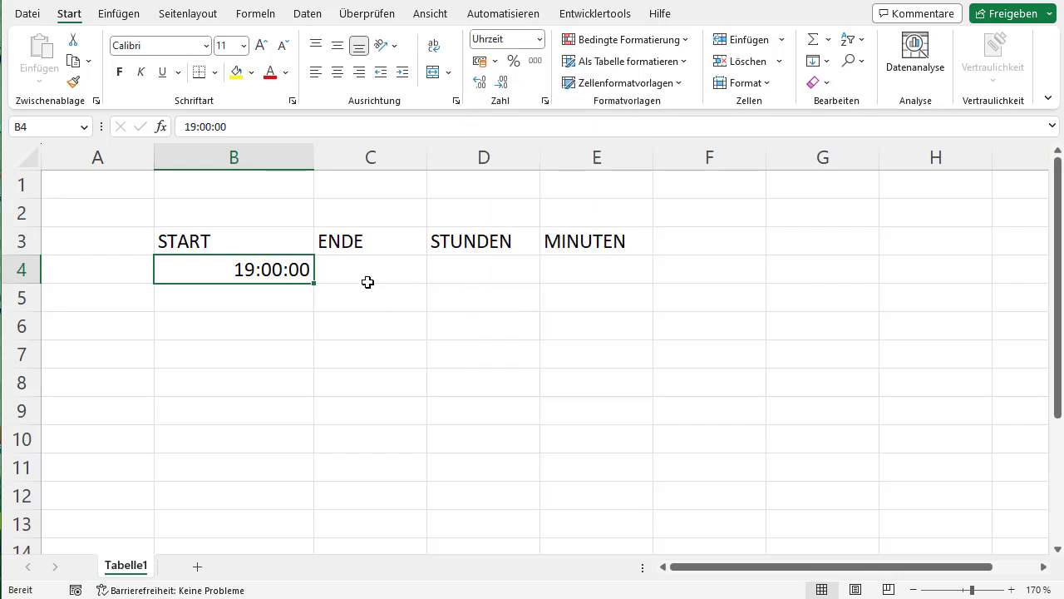
- Enter the end time 20:30:00 in C4
left_click(368, 279)
type("20")
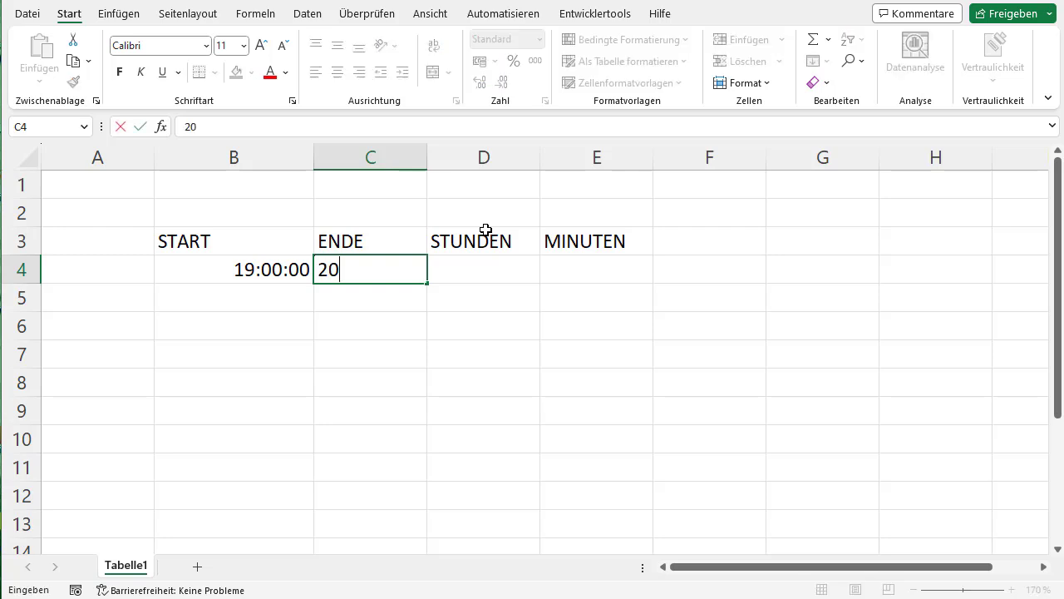
type(":30:")
type("00")
key("Return")
key("Up")
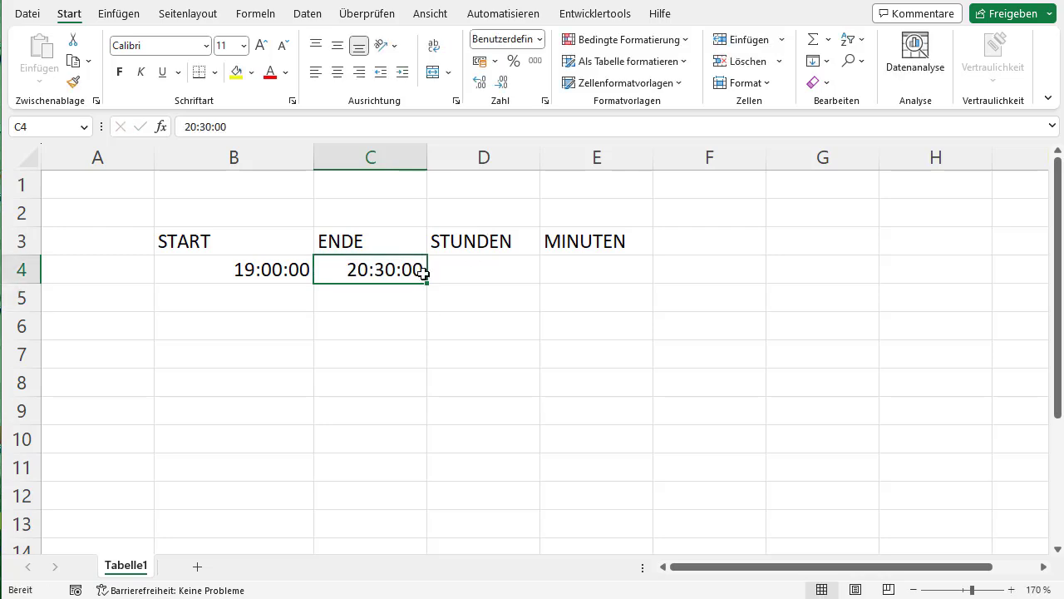
- Center columns B through E and widen column D to fit STUNDEN
left_click_drag(249, 160, 341, 160)
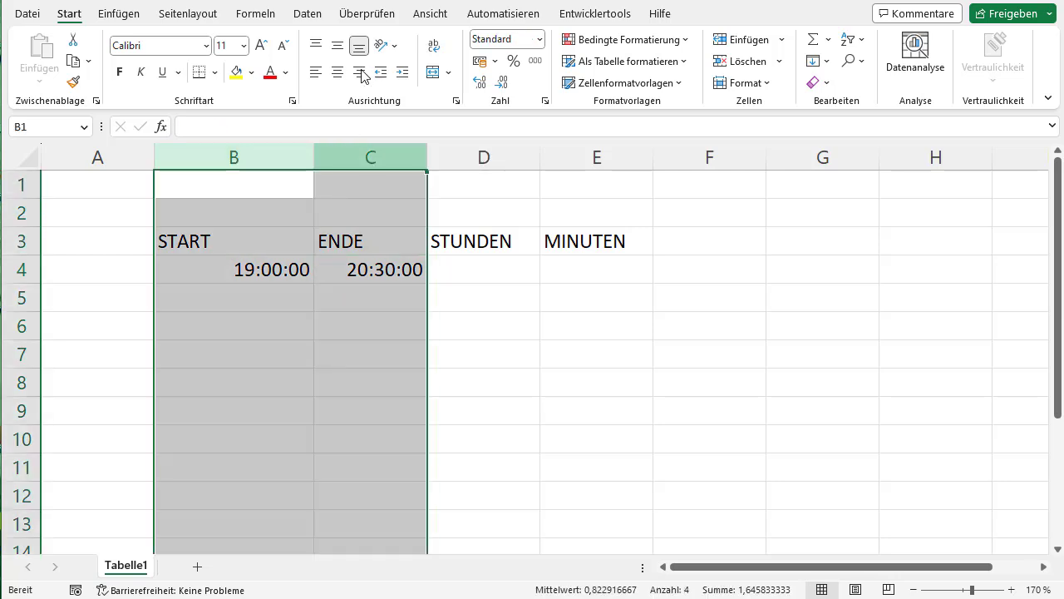
left_click(340, 73)
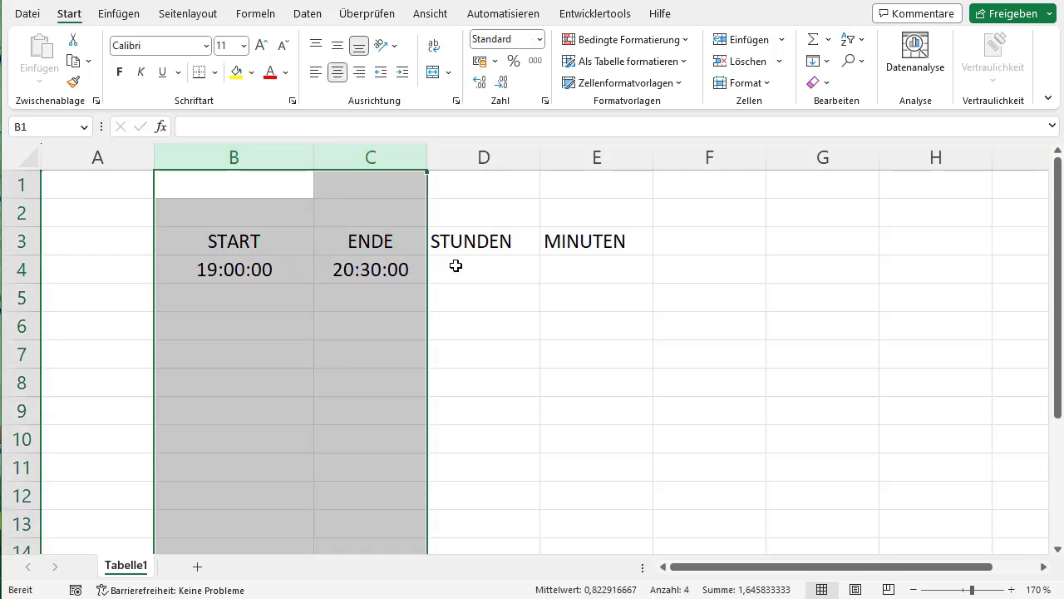
left_click_drag(477, 158, 574, 161)
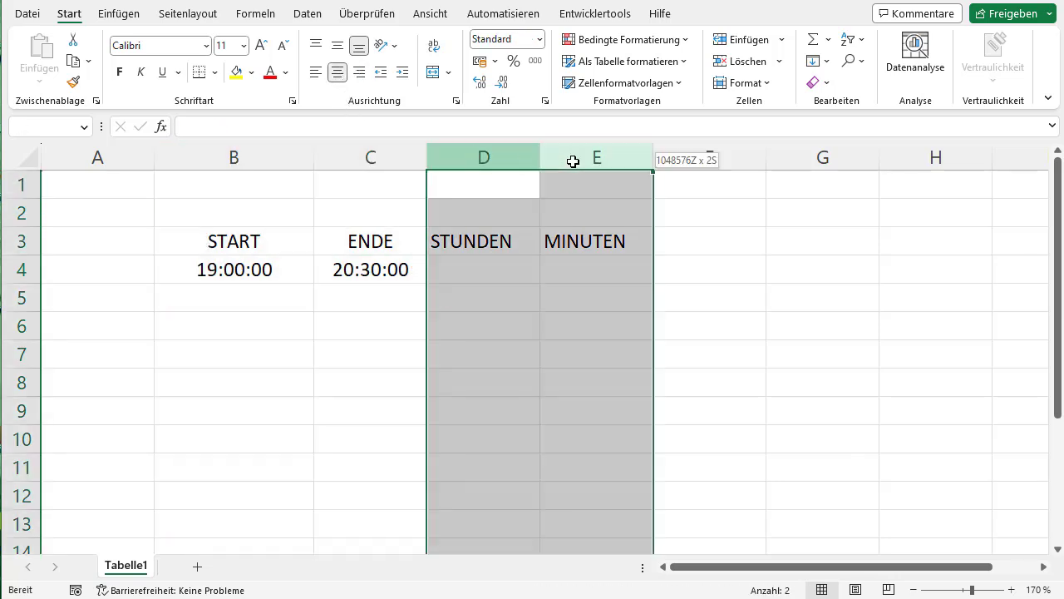
left_click(337, 72)
left_click(478, 291)
left_click_drag(540, 157, 562, 157)
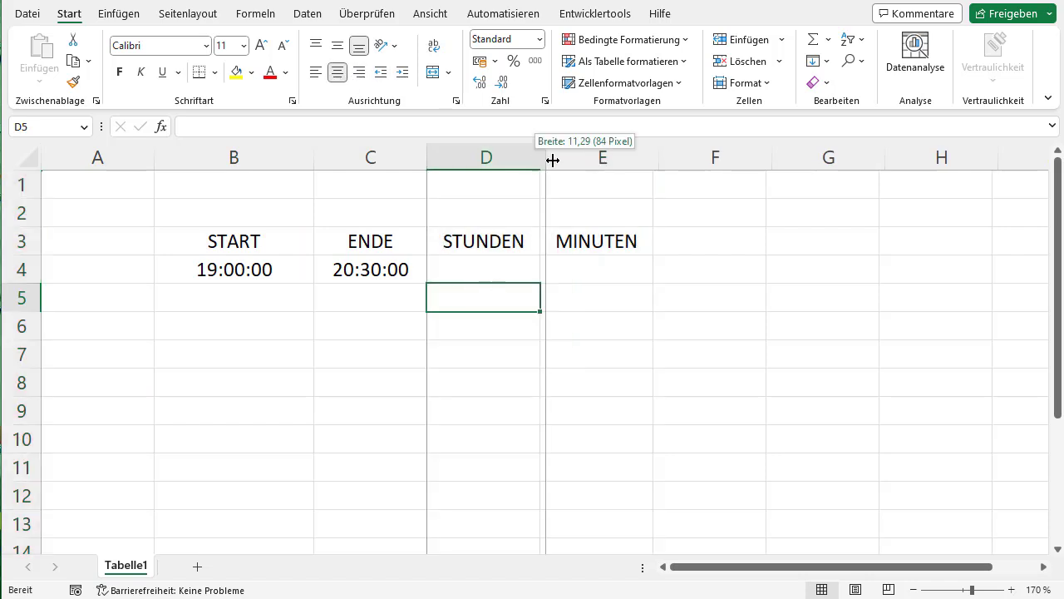
- Enter =C4-B4 in D4 and format the result as time, showing 01:30:00
left_click(483, 268)
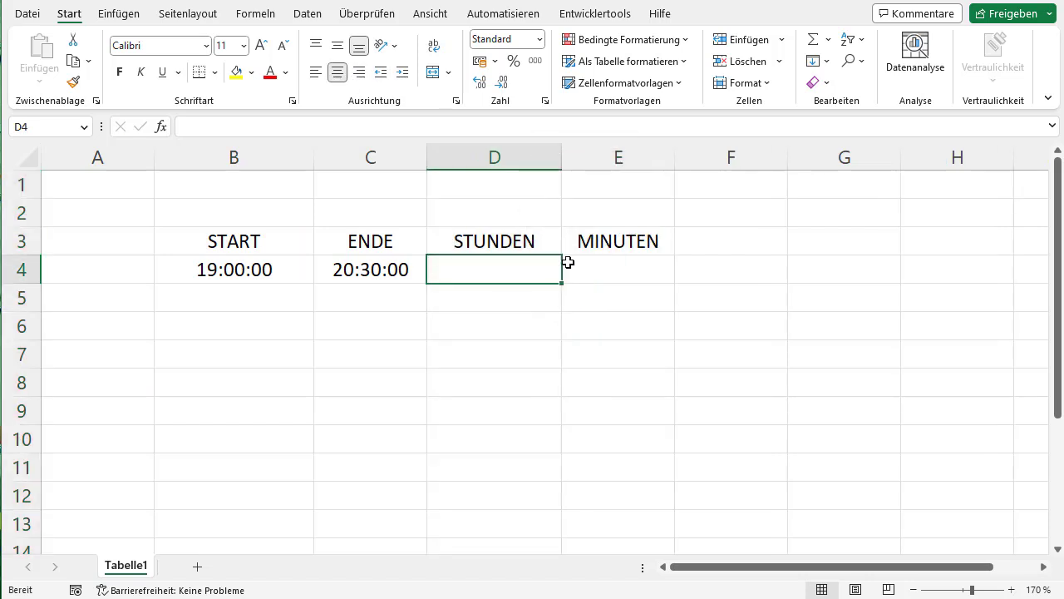
type("=")
key("Left")
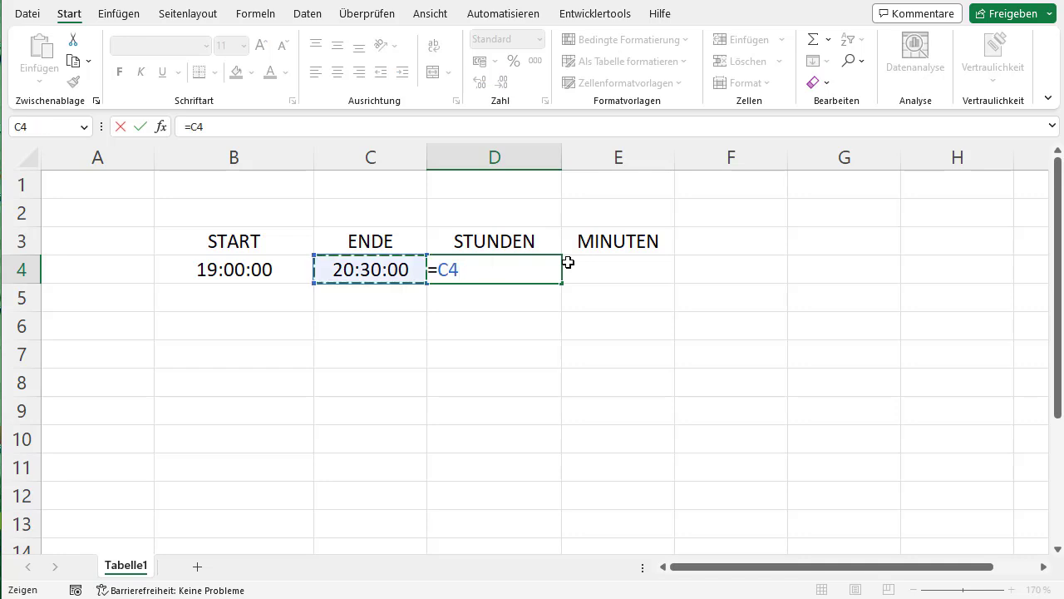
type("-")
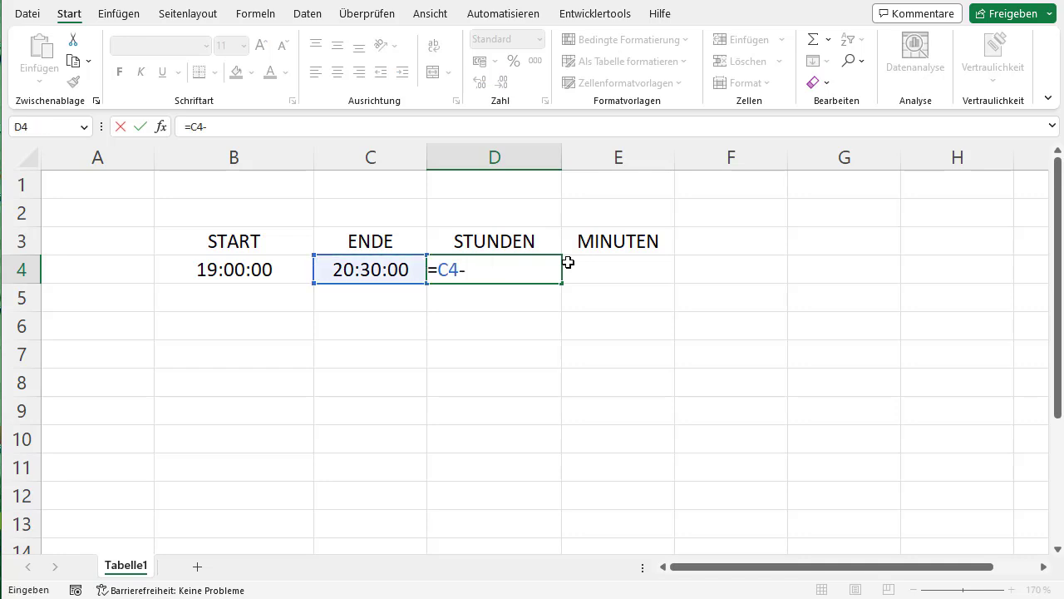
key("Left")
key("Left")
key("Return")
key("Up")
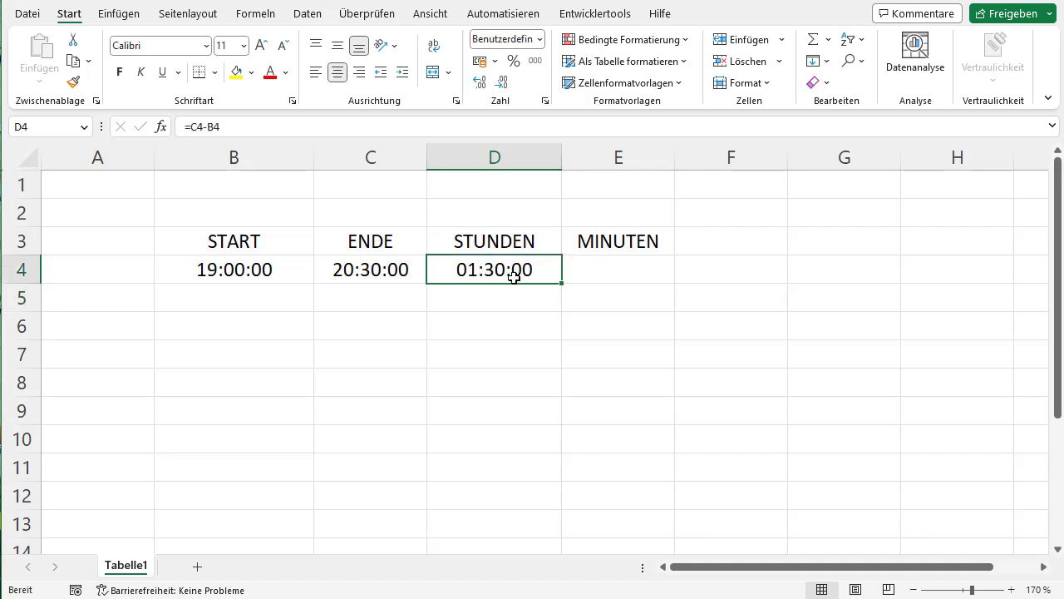
left_click(539, 40)
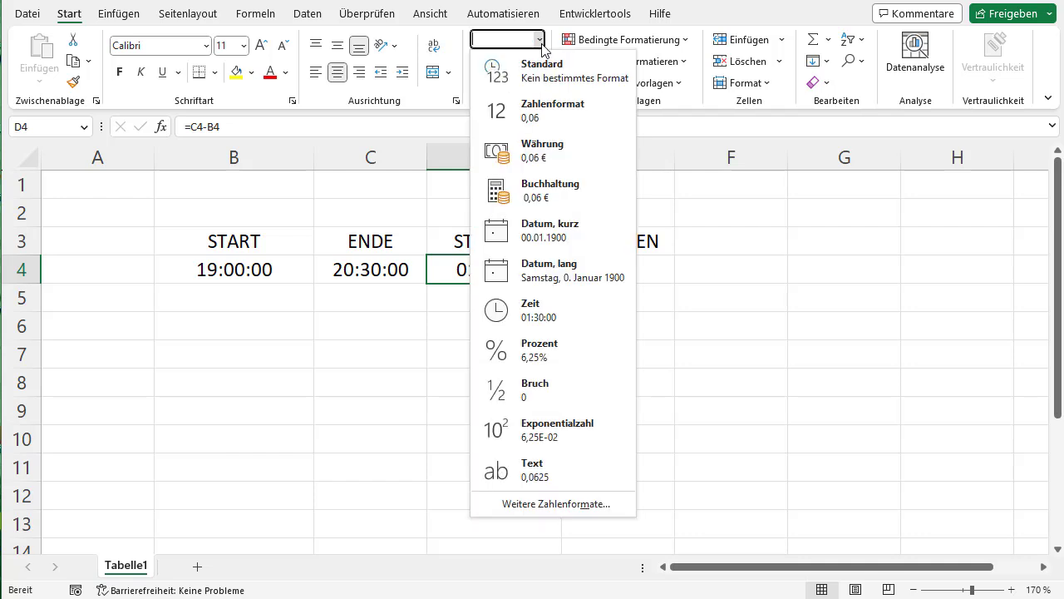
left_click(528, 316)
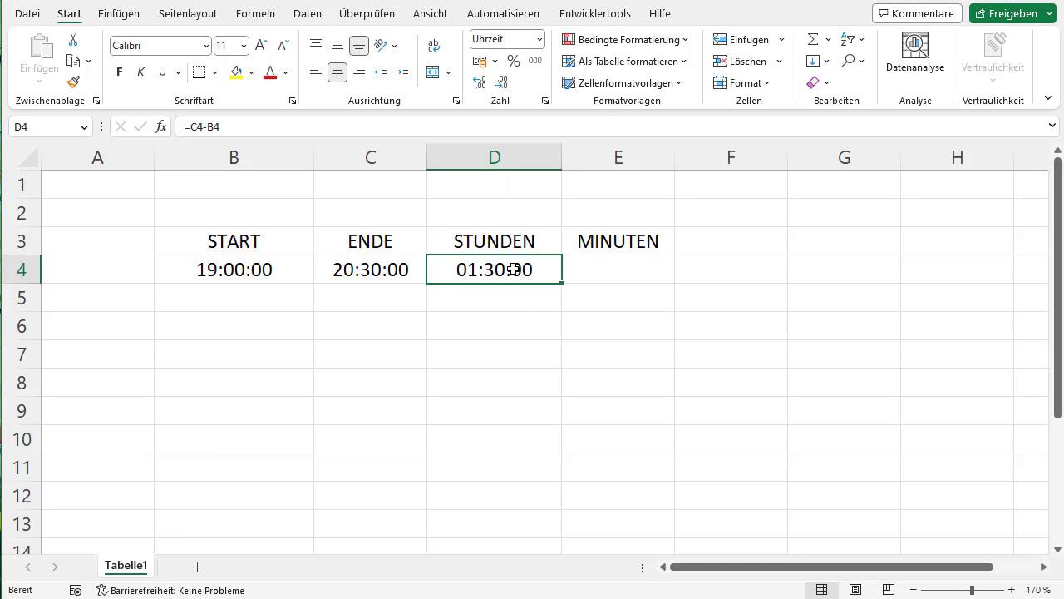
left_click(596, 267)
- Enter the formula =C4-B4 in E4
type("=")
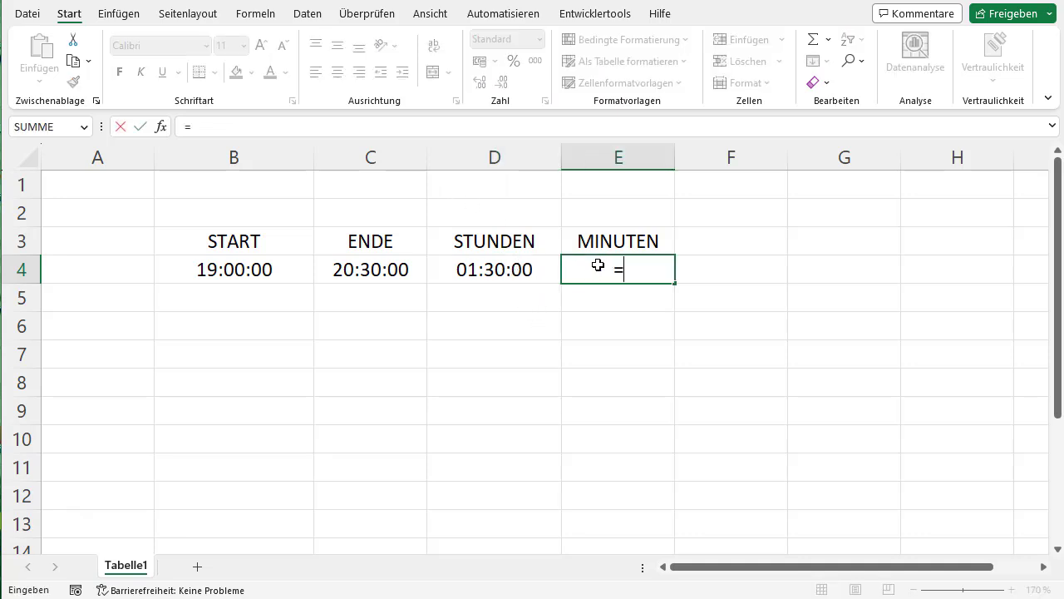
key("Left")
key("Left")
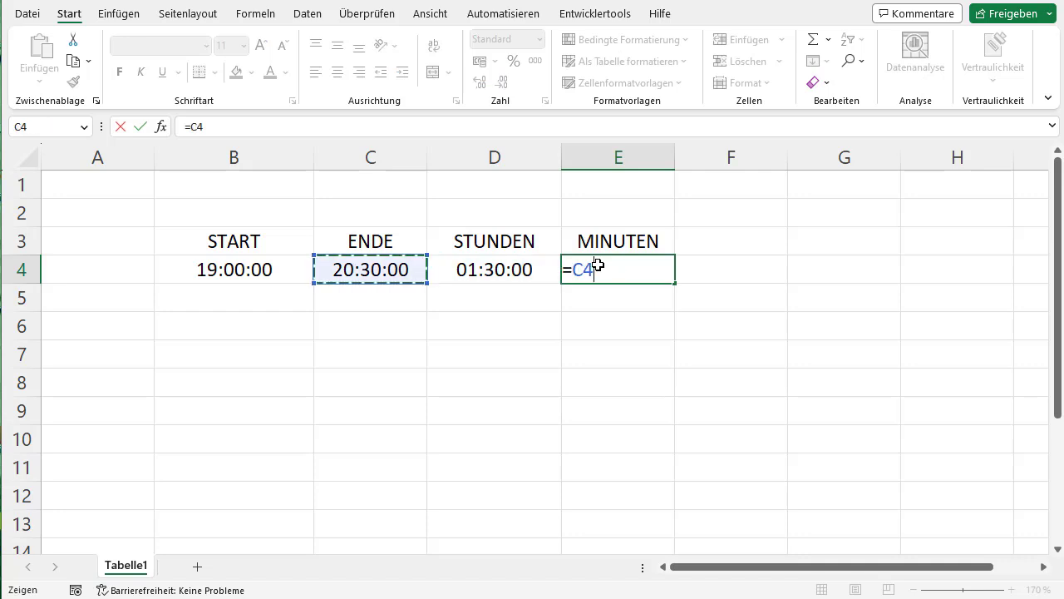
type("-")
key("Left")
key("Left")
key("Left")
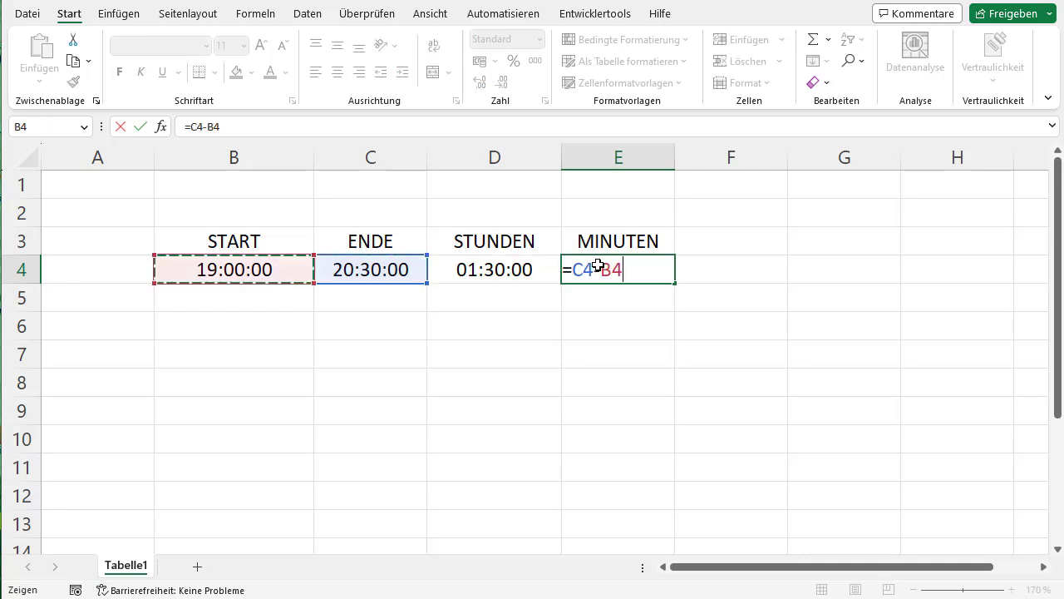
key("ctrl+Return")
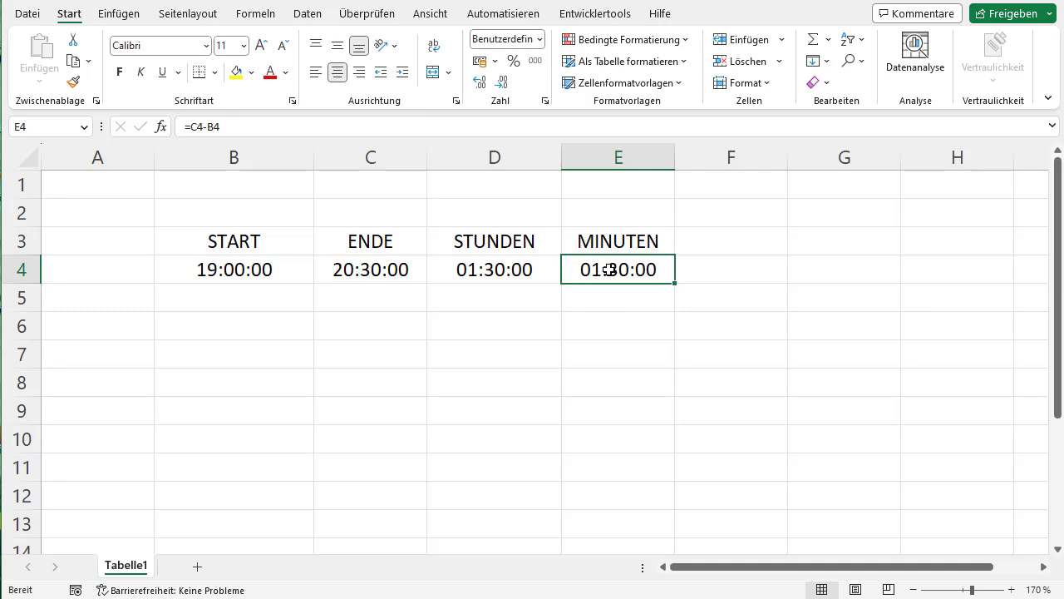
- Give E4 the custom number format mm so it shows 30
right_click(614, 272)
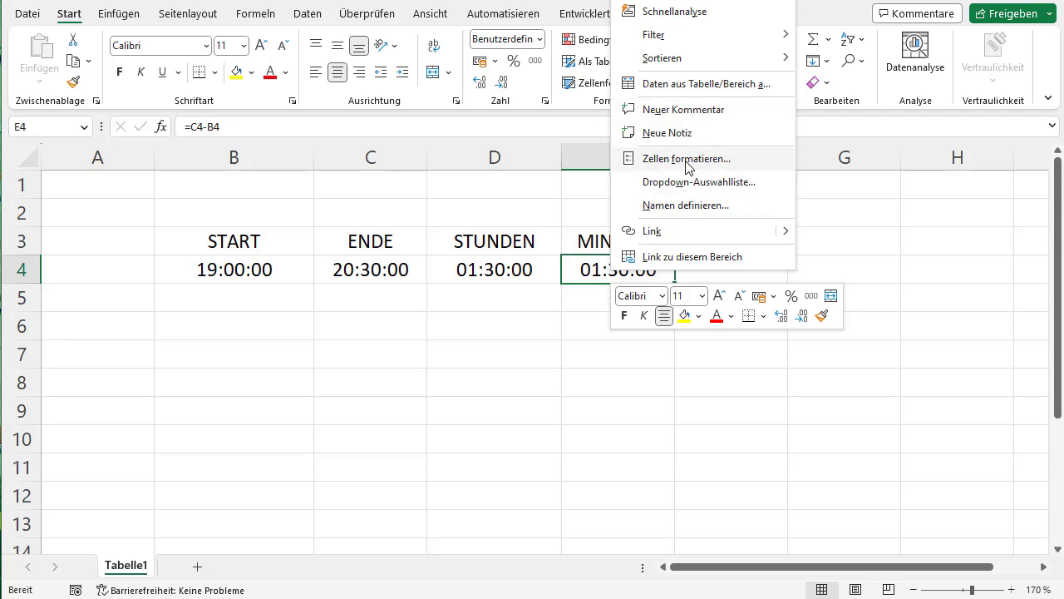
left_click(686, 160)
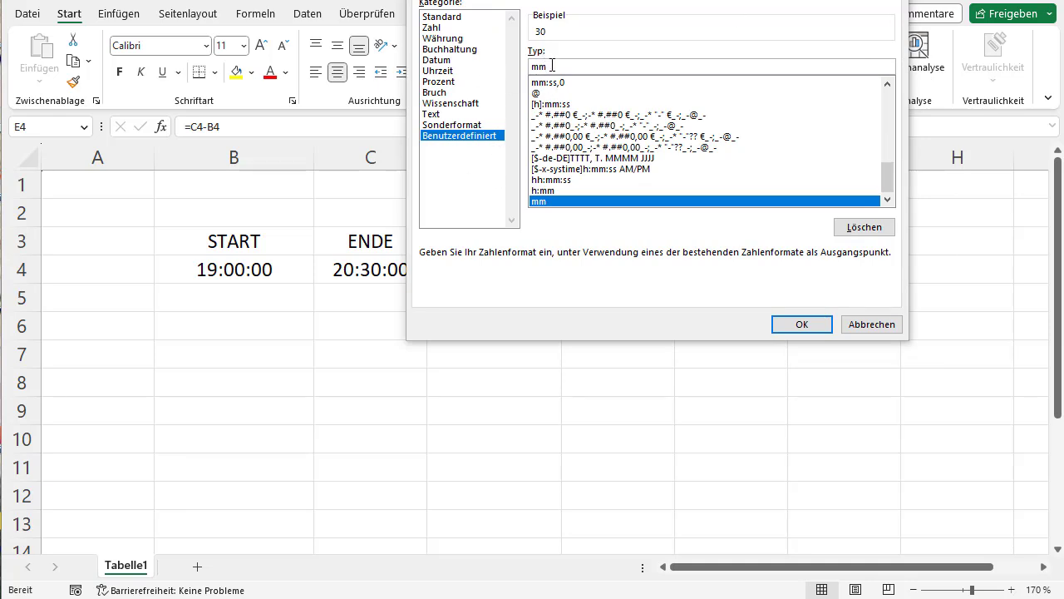
left_click_drag(531, 67, 541, 88)
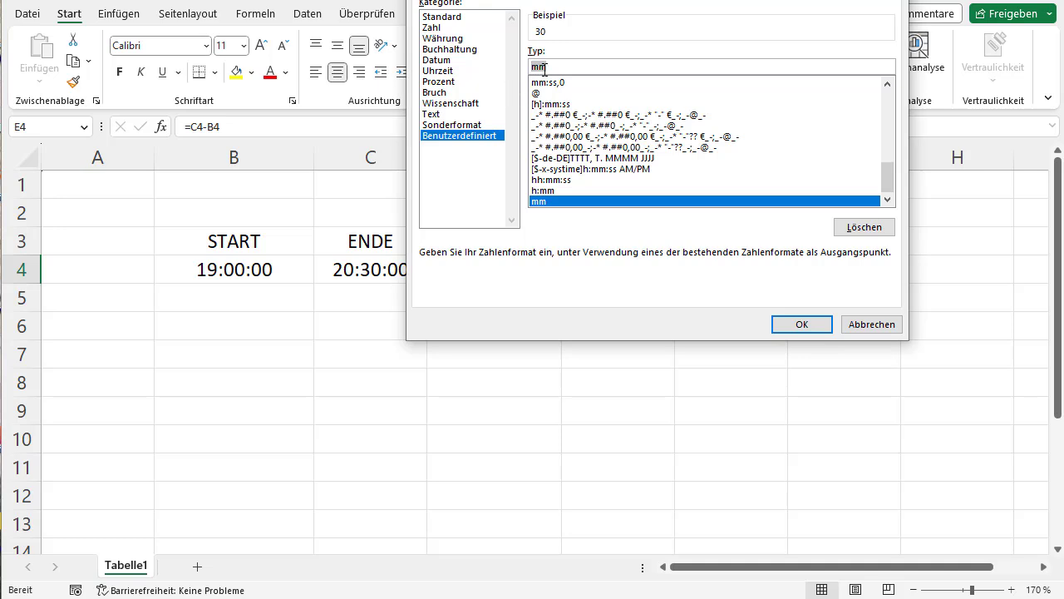
left_click(800, 325)
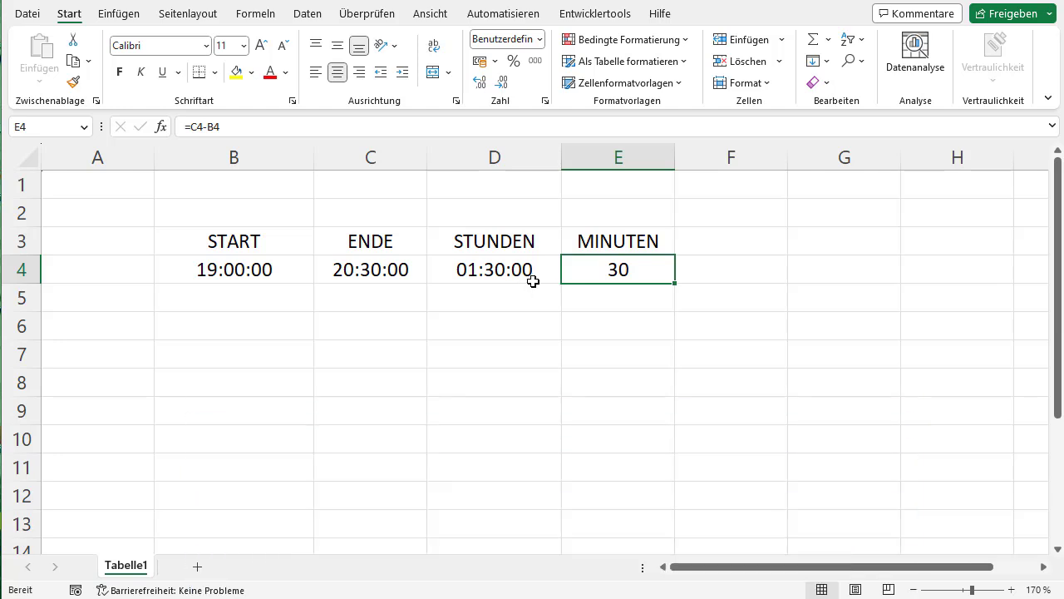
- Replace D4's formula with =STUNDE(C4-B4), referencing C4 and B4
left_click(488, 277)
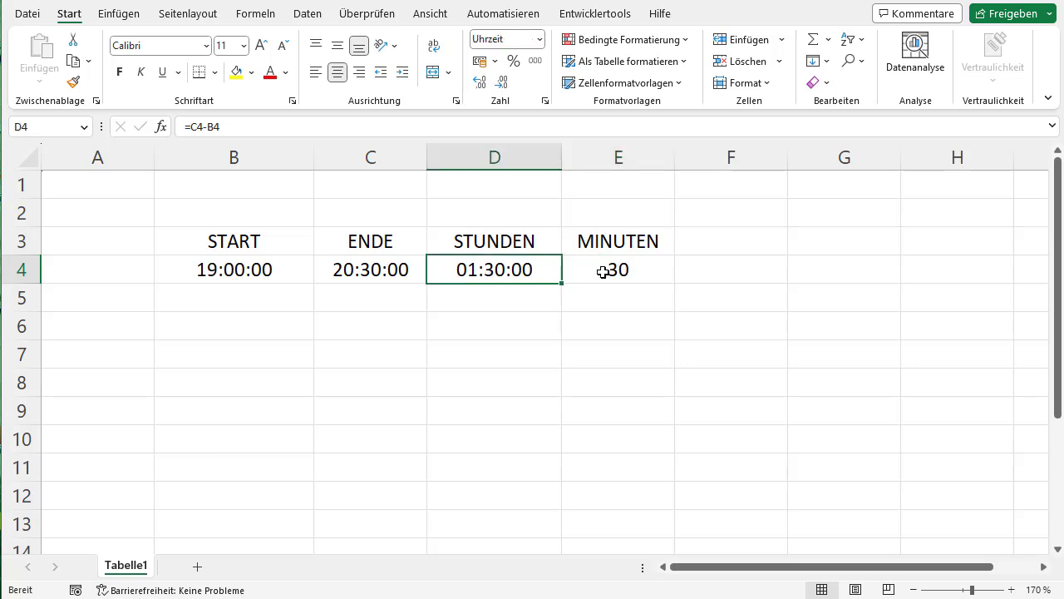
type("=STU")
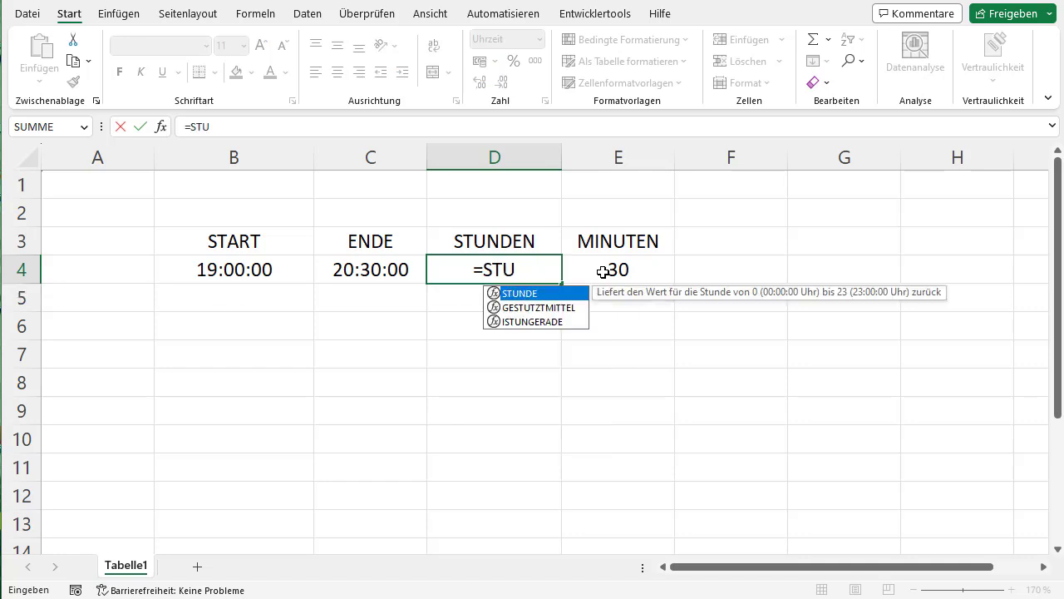
type("NDE(")
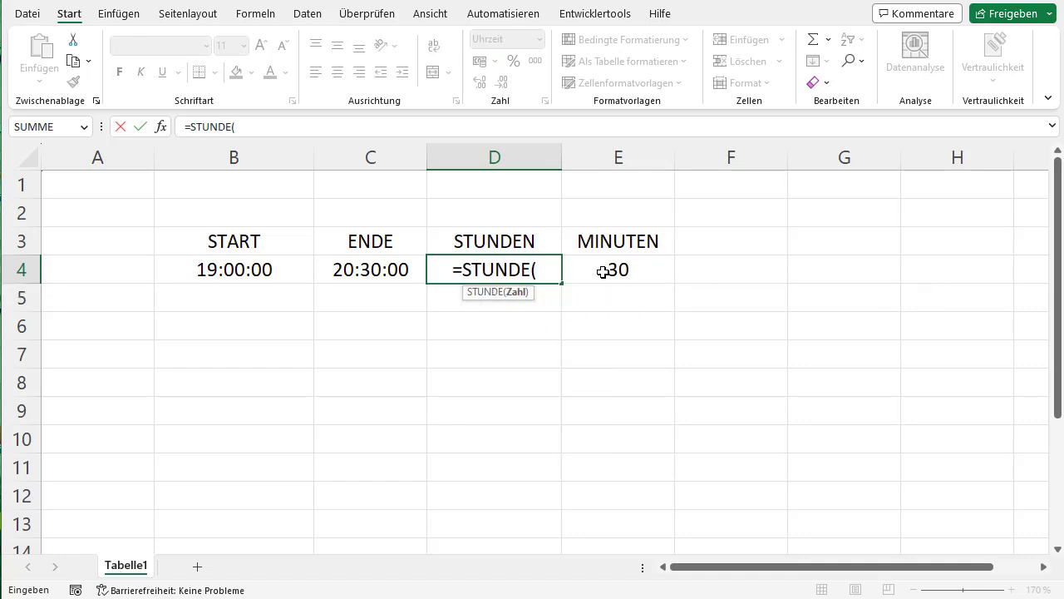
left_click(376, 269)
type("-")
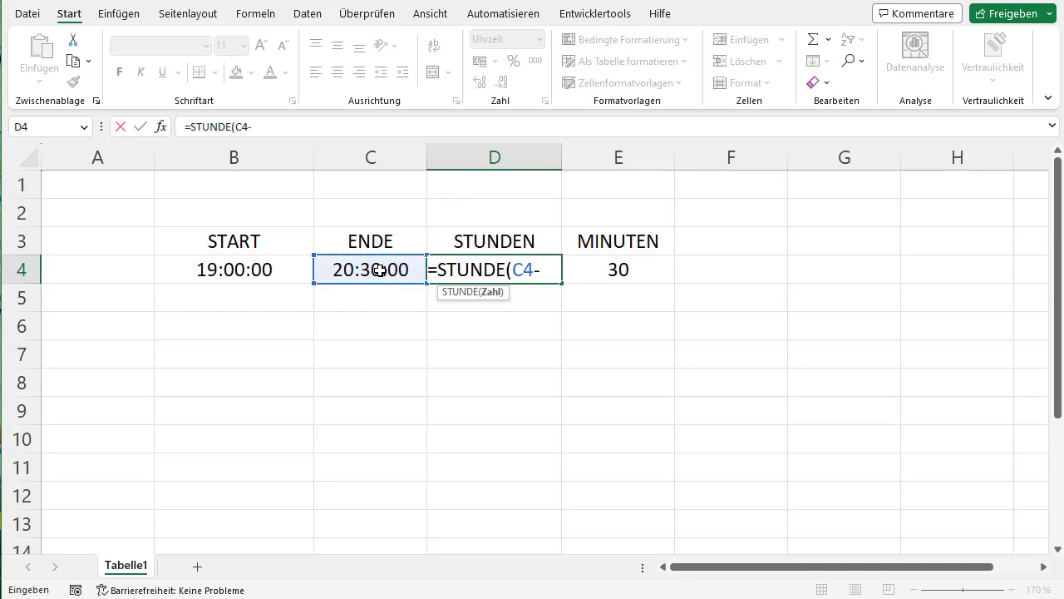
left_click(280, 268)
type(")")
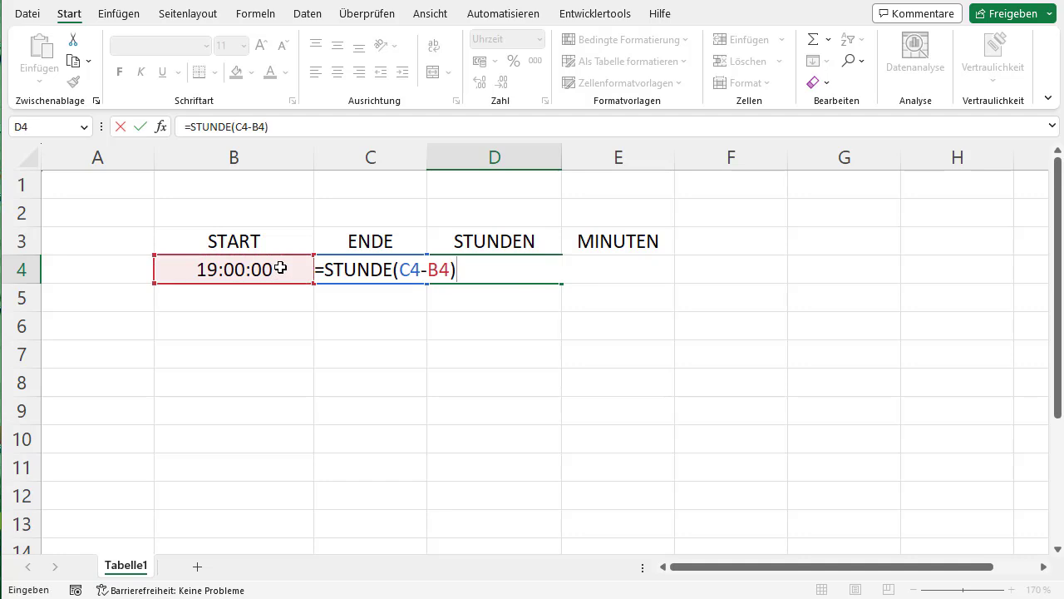
key("Return")
key("Up")
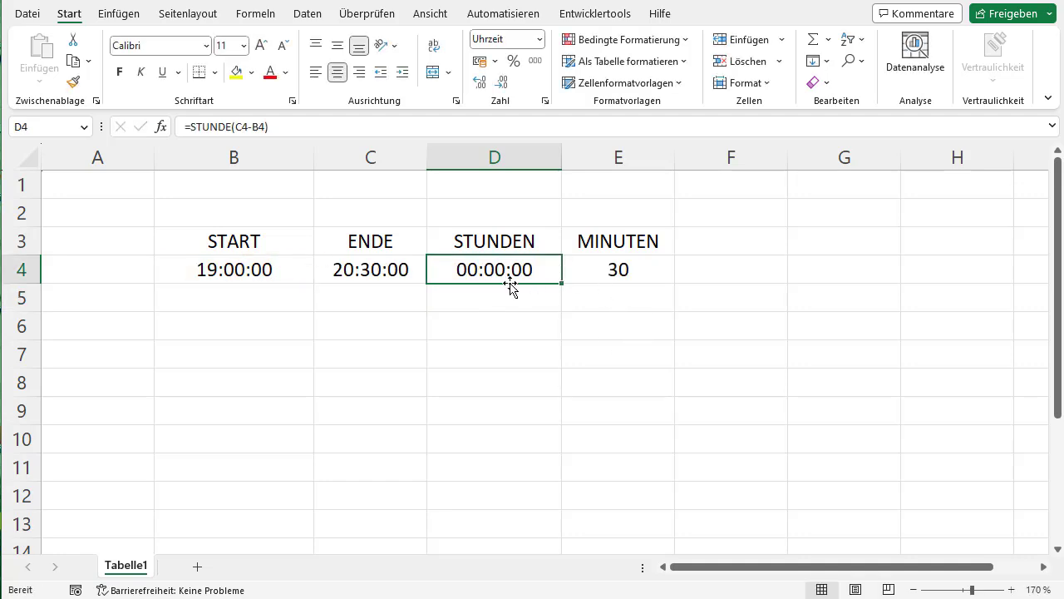
- Switch D4 from Standard to the Zahl number format so it shows 1,00
left_click(539, 39)
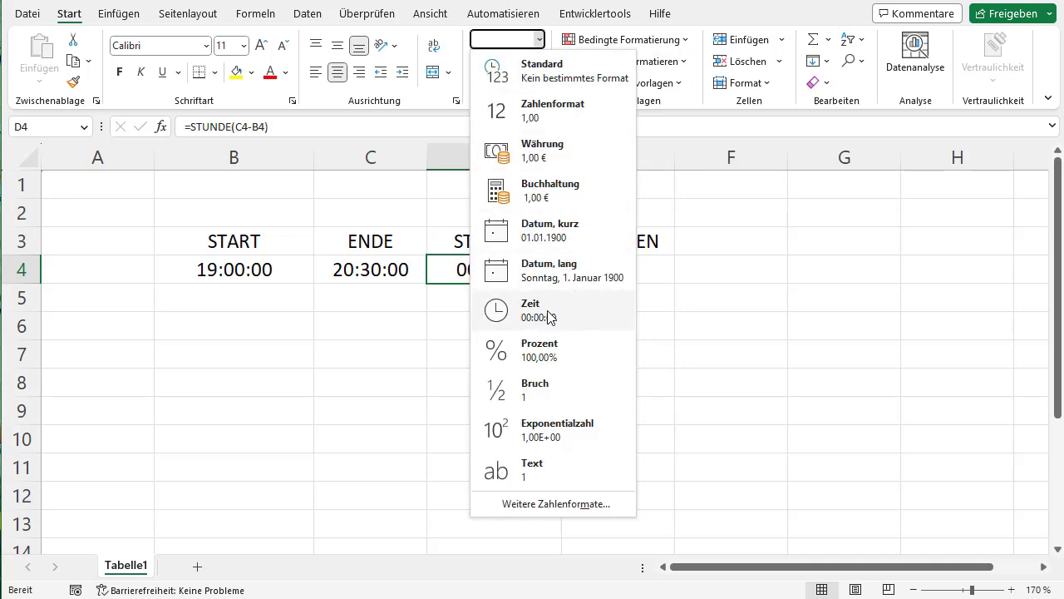
left_click(570, 79)
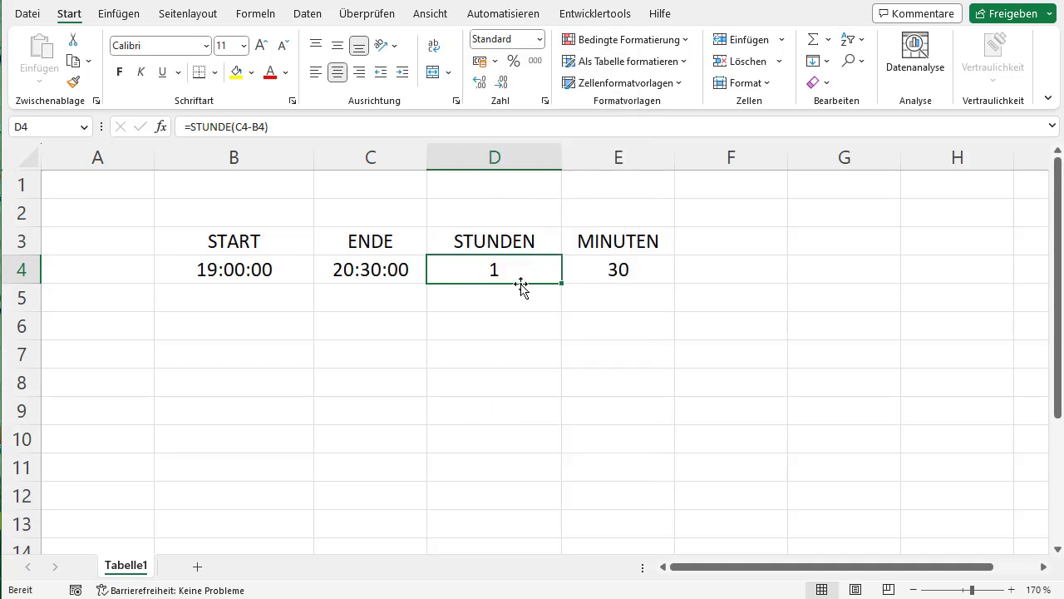
left_click(539, 39)
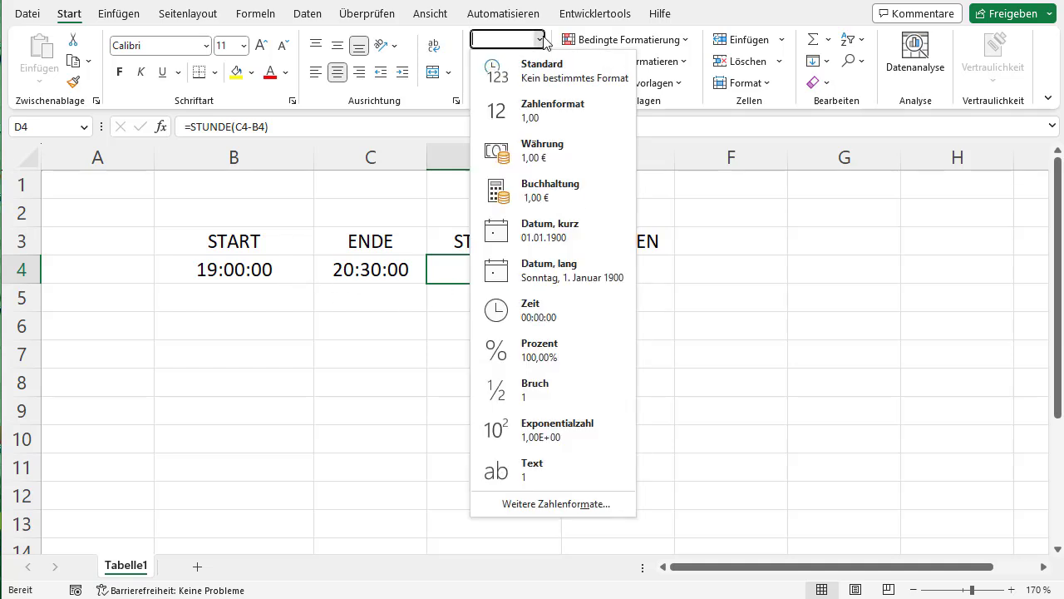
left_click(560, 125)
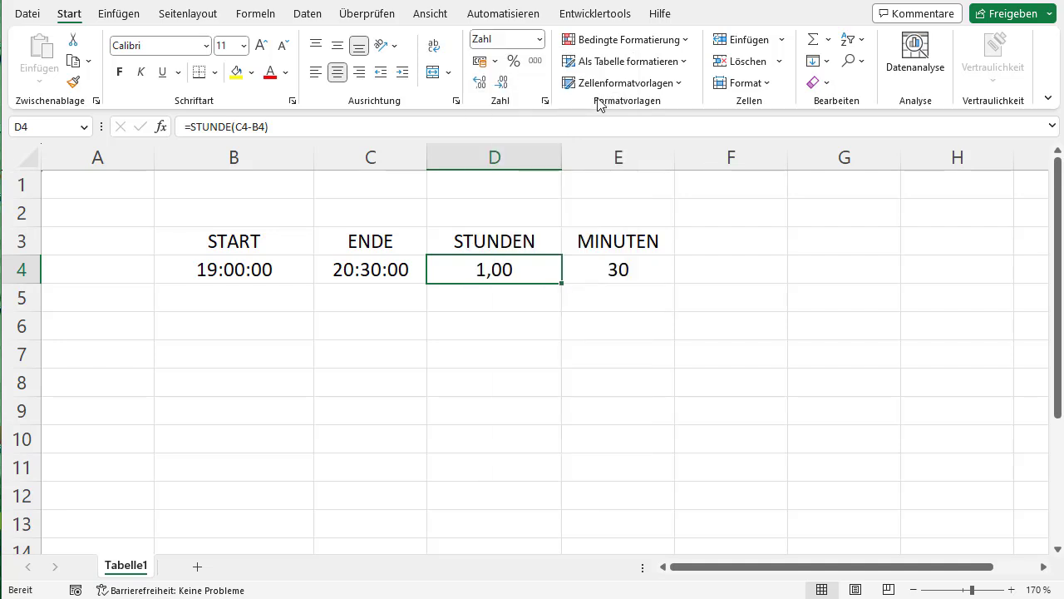
left_click(625, 273)
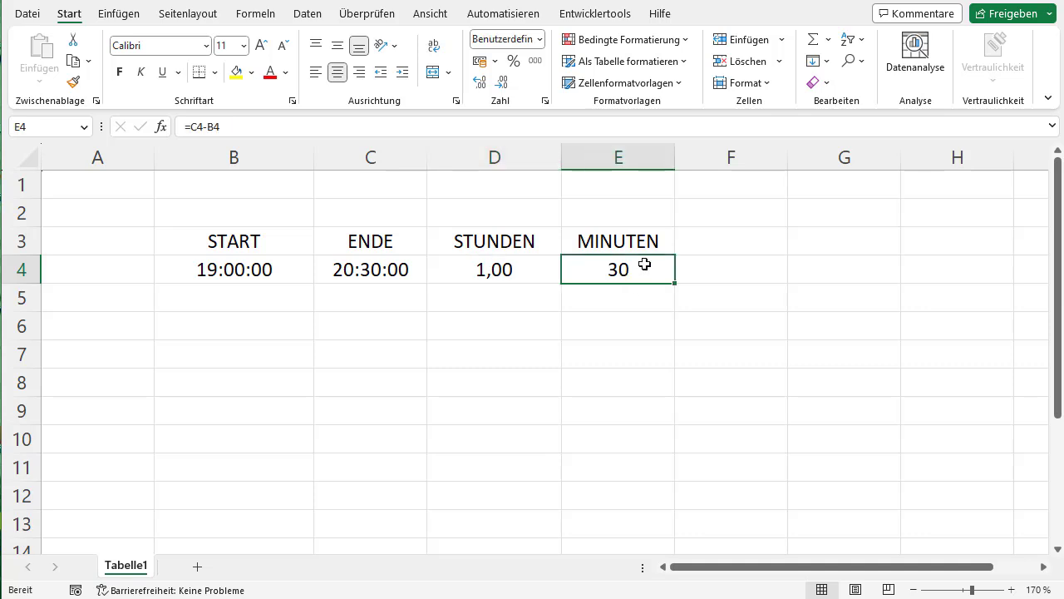
- Enter =MINUTE(C4-B4) in E4, referencing C4 and B4
type("=MINU")
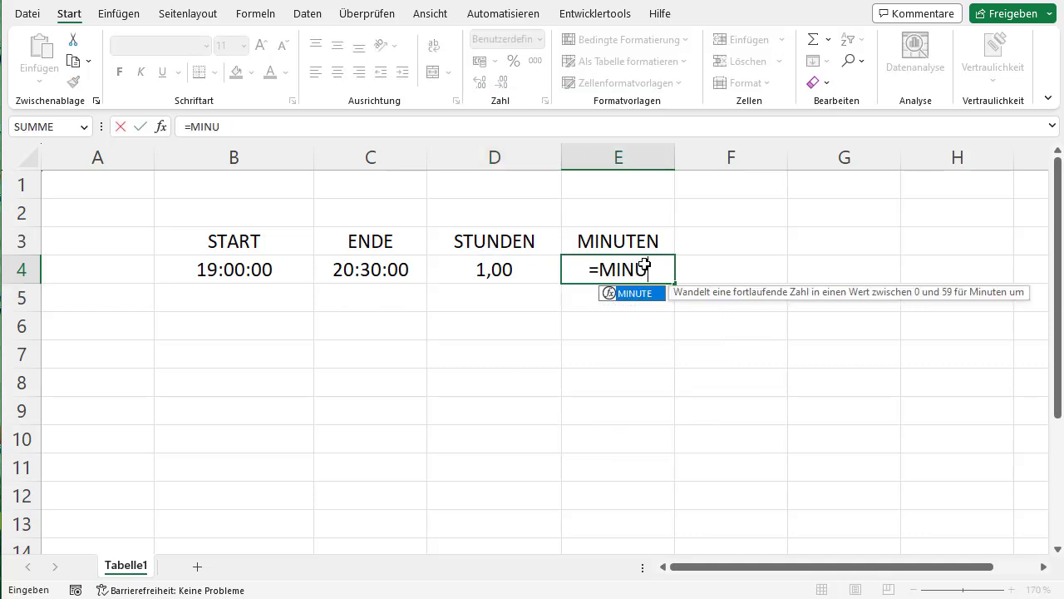
type("TE(")
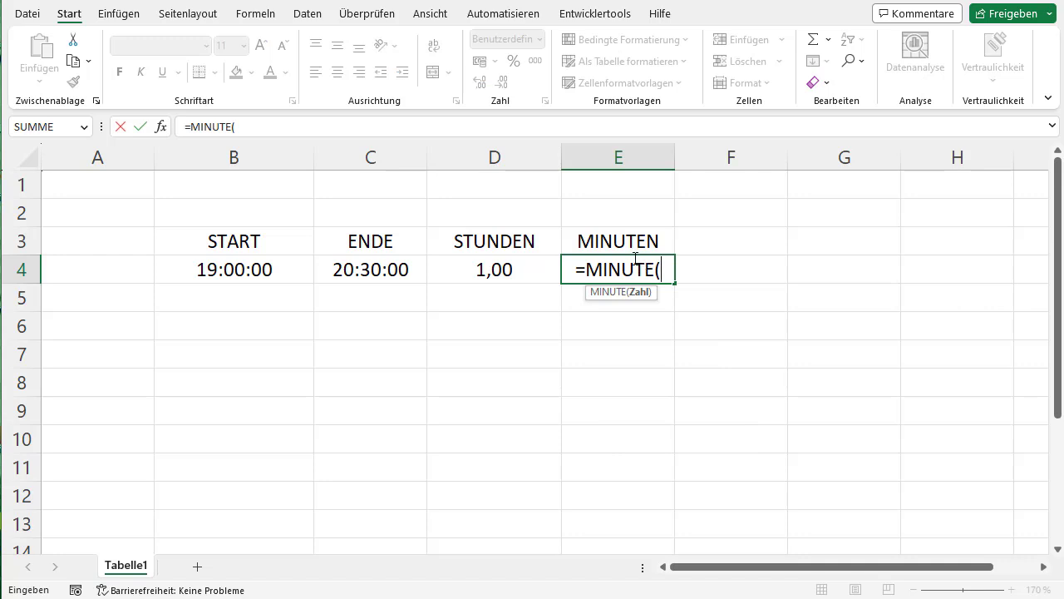
left_click(363, 273)
left_click(363, 273)
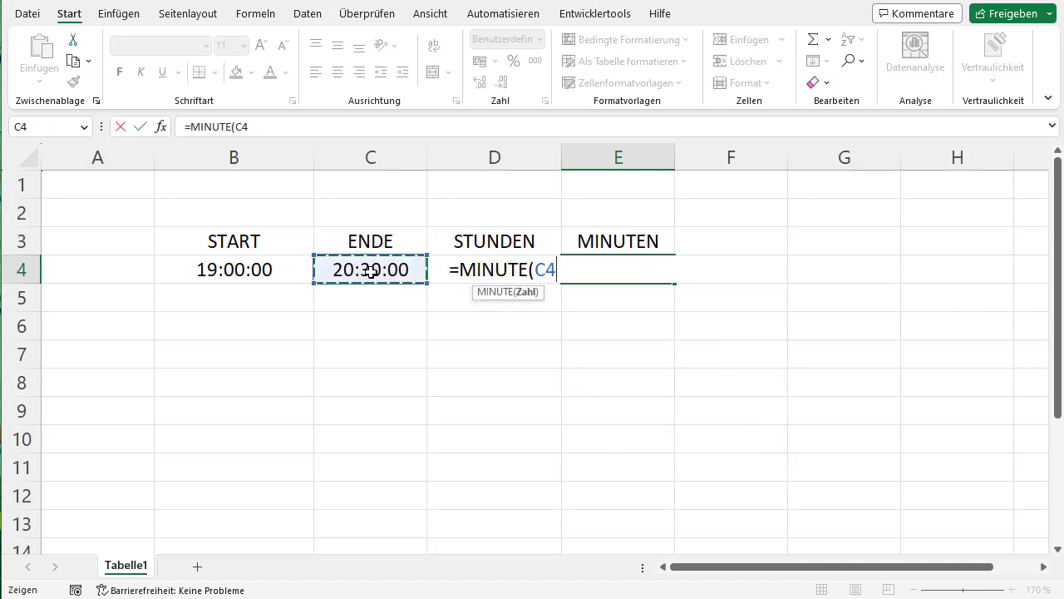
type("_")
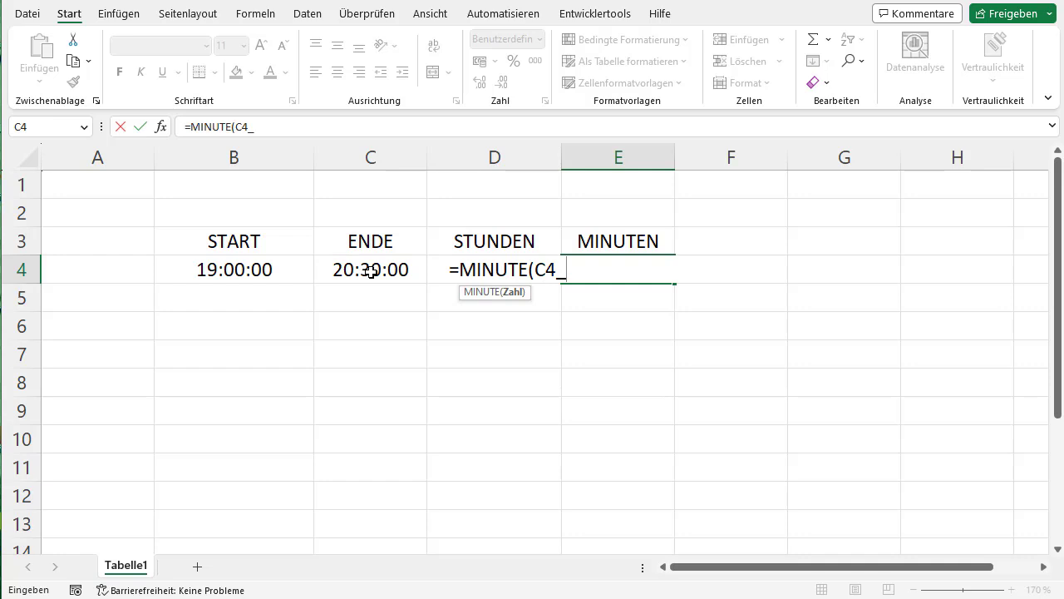
key("BackSpace")
left_click(239, 267)
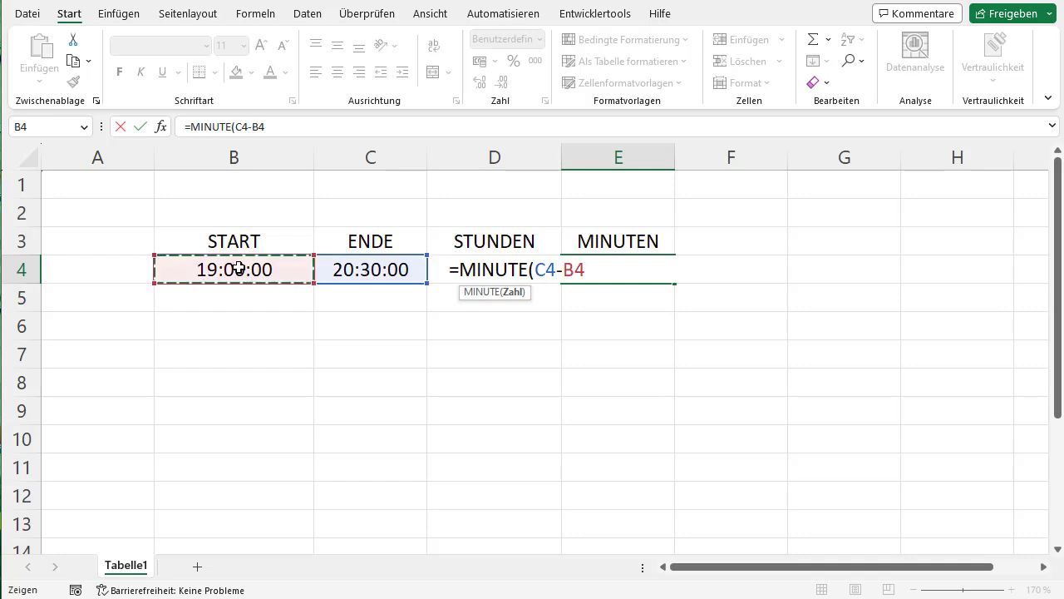
type("=")
type(")")
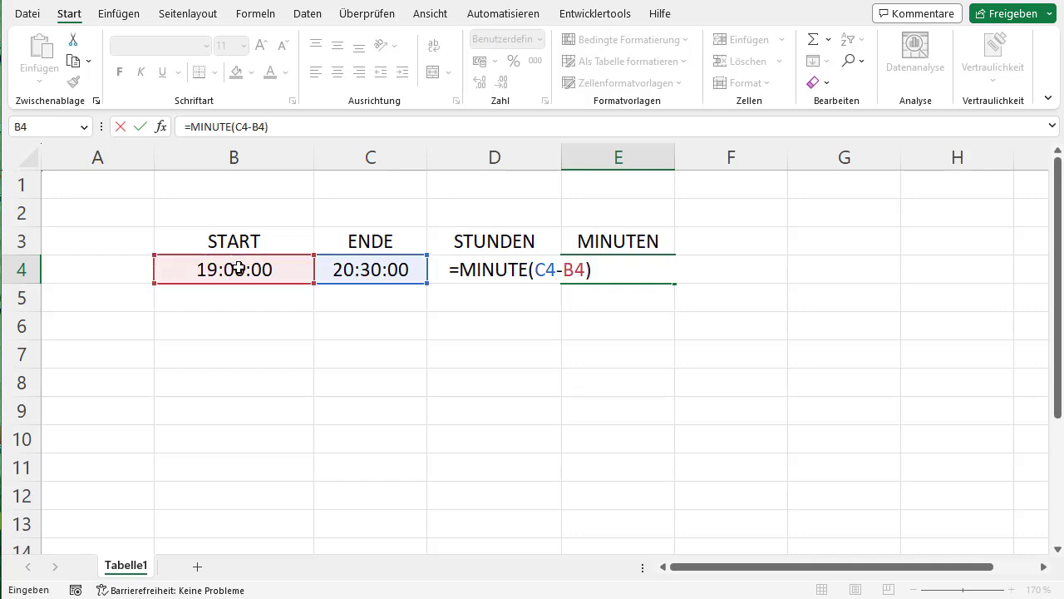
key("Return")
key("Up")
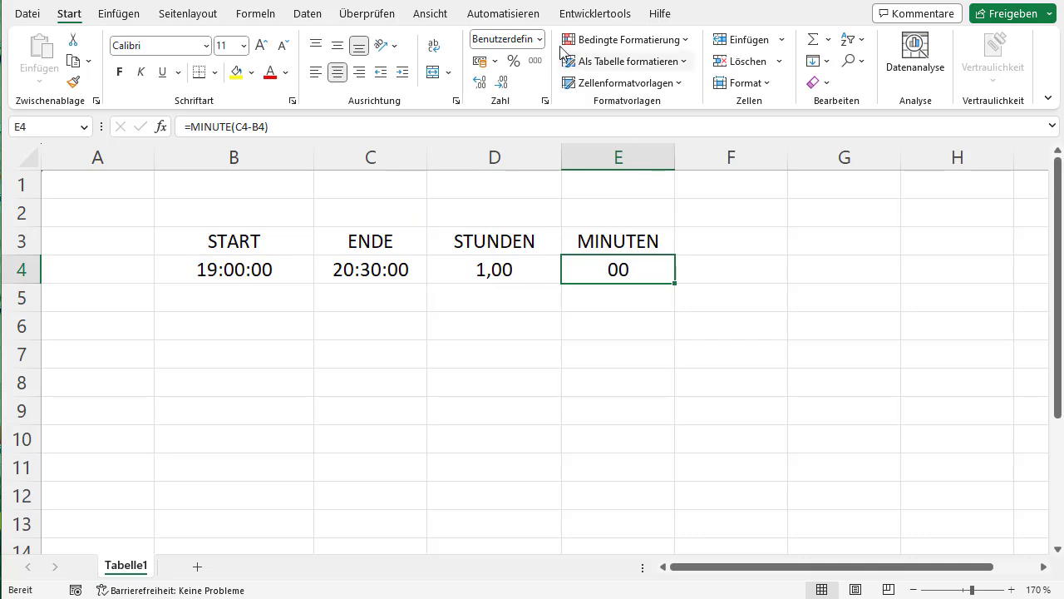
- Format E4 as Standard, then Zahl, so it shows 30,00
left_click(540, 39)
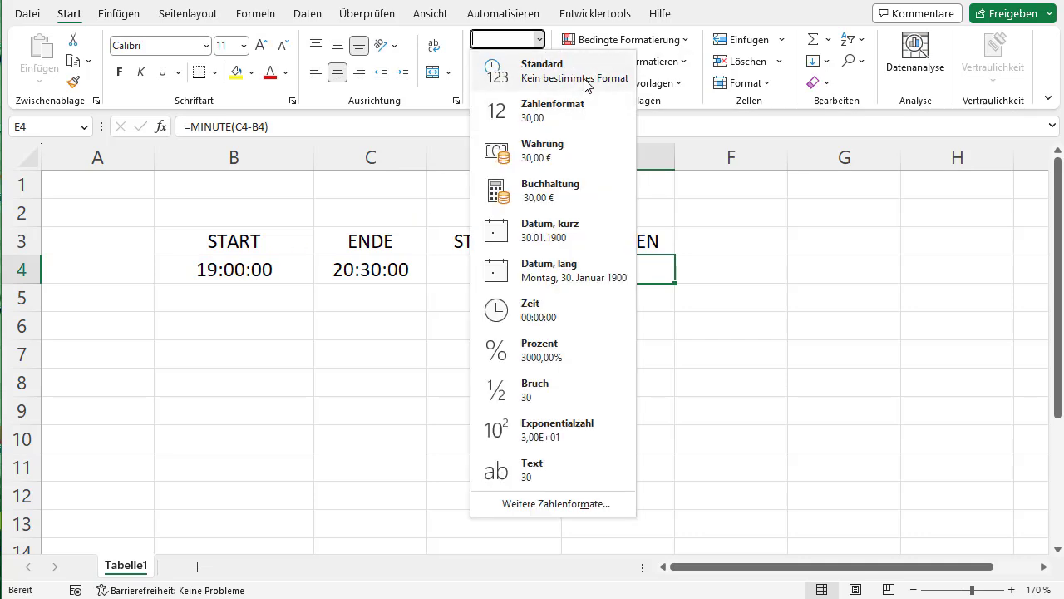
left_click(582, 81)
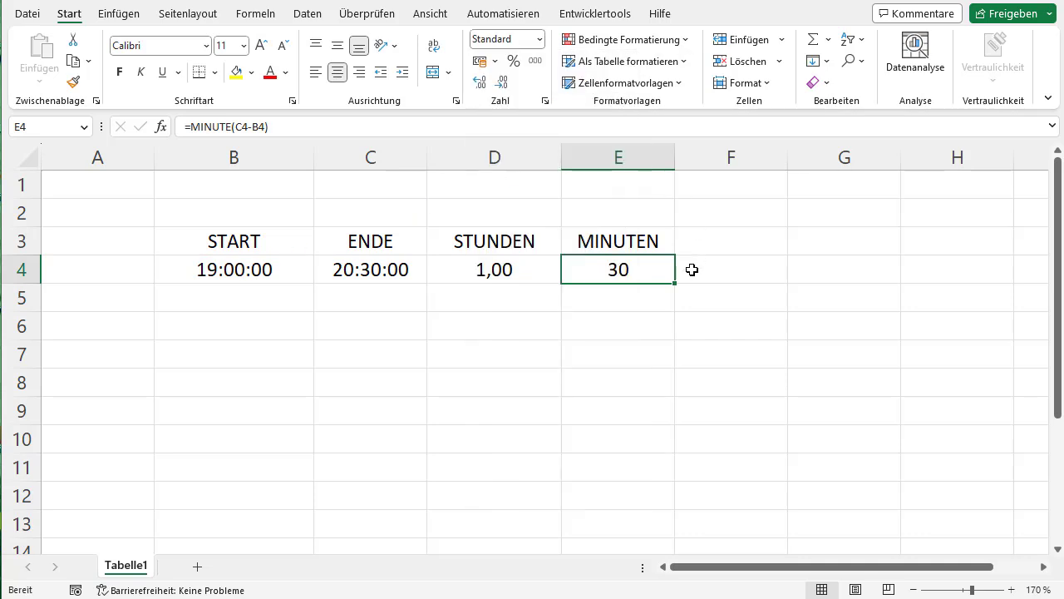
left_click(540, 40)
left_click(574, 108)
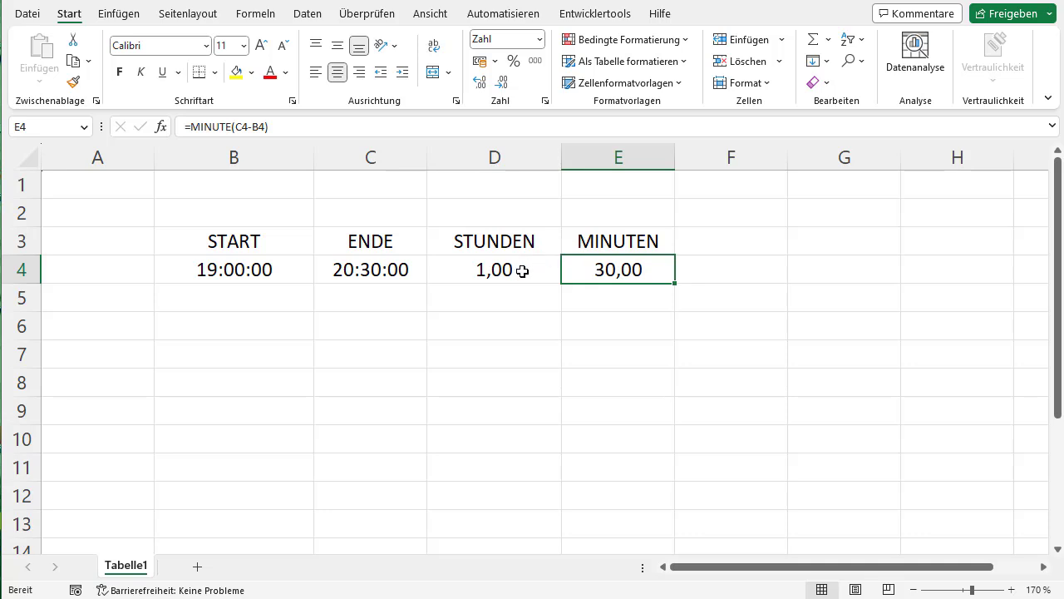
left_click(522, 272)
type("=")
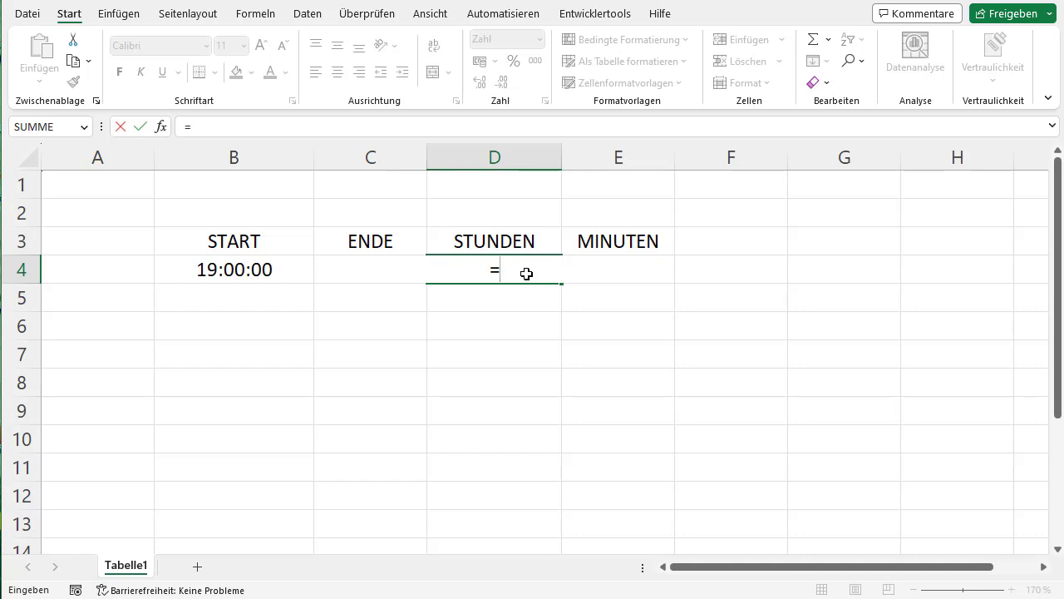
- Start rewriting D4 as C4-B4, discarding the ZAHLENWERT suggestion
type("ZAH")
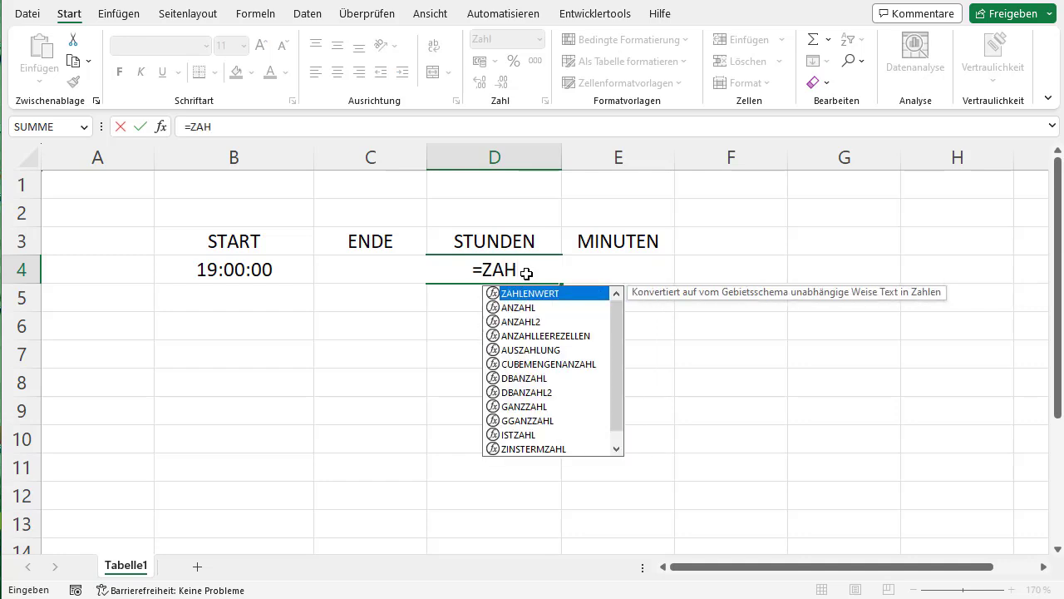
key("Tab")
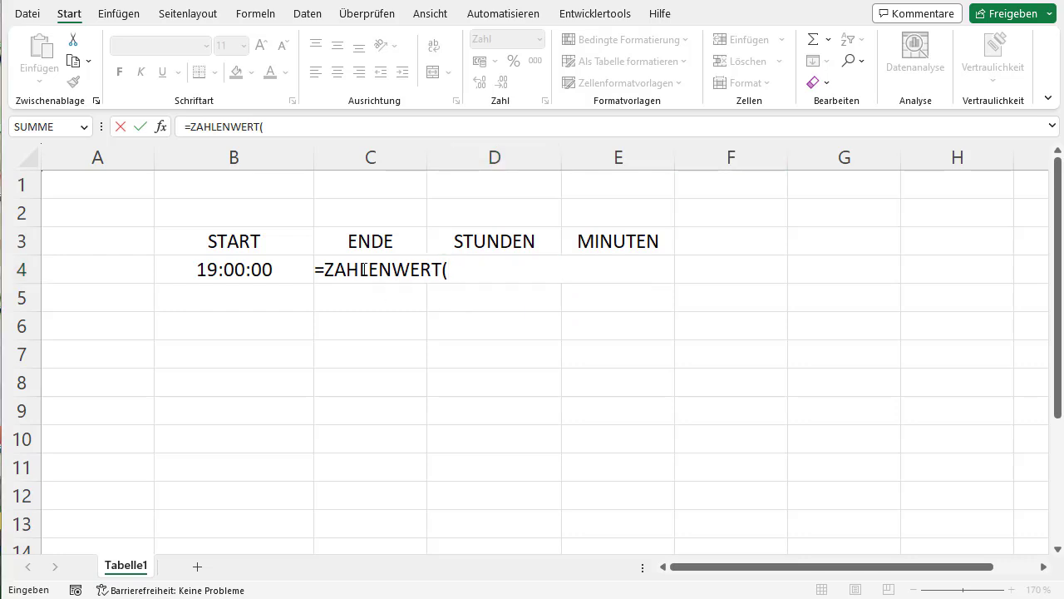
left_click_drag(334, 269, 491, 267)
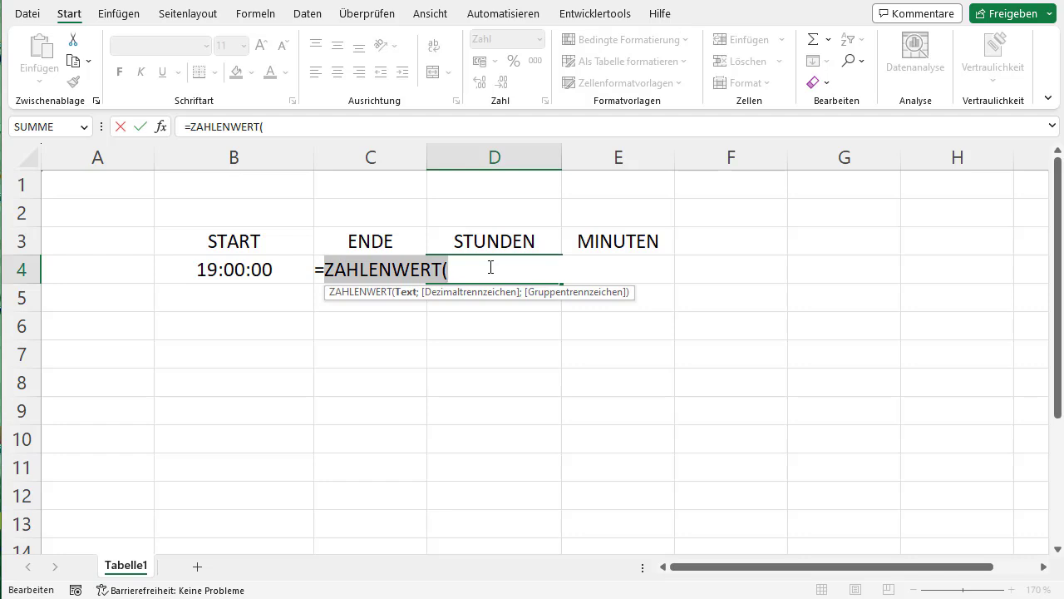
key("BackSpace")
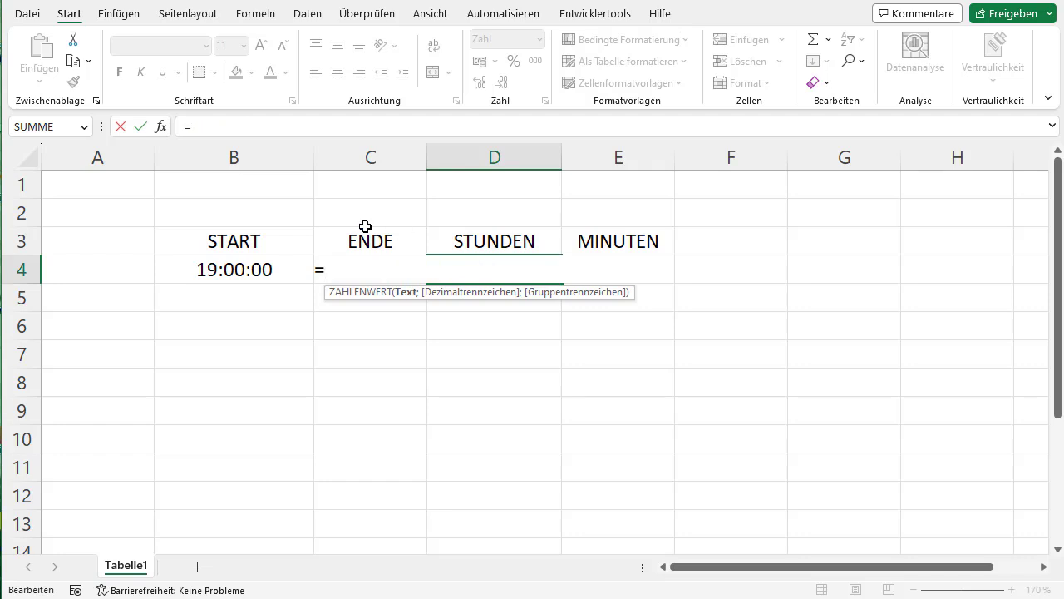
type("C4-")
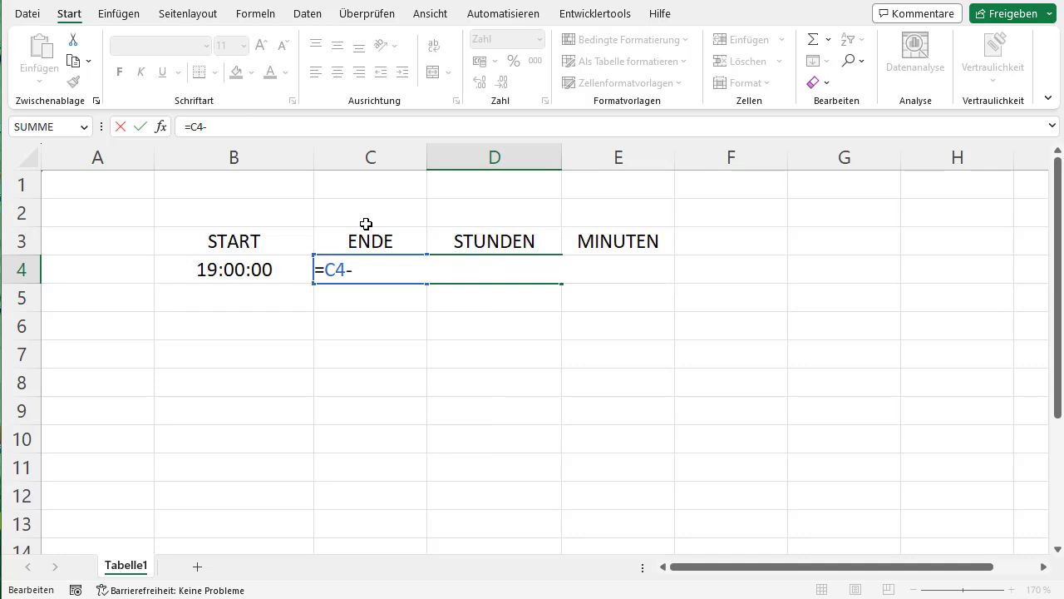
left_click(205, 271)
type(")")
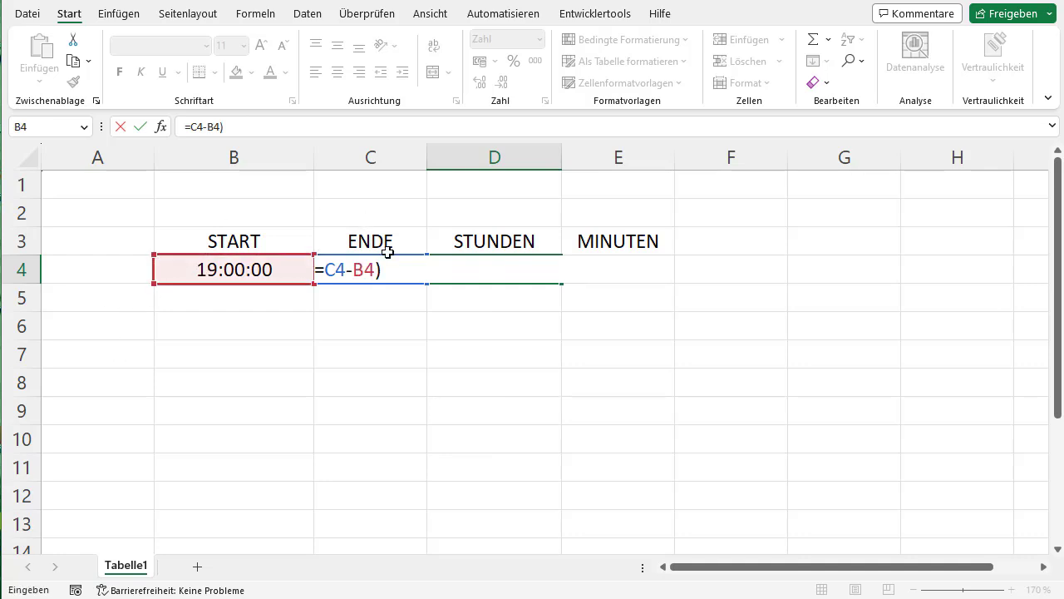
- Complete D4 as =(C4-B4)*24 so it shows 1,50 hours
left_click(330, 270)
type("(")
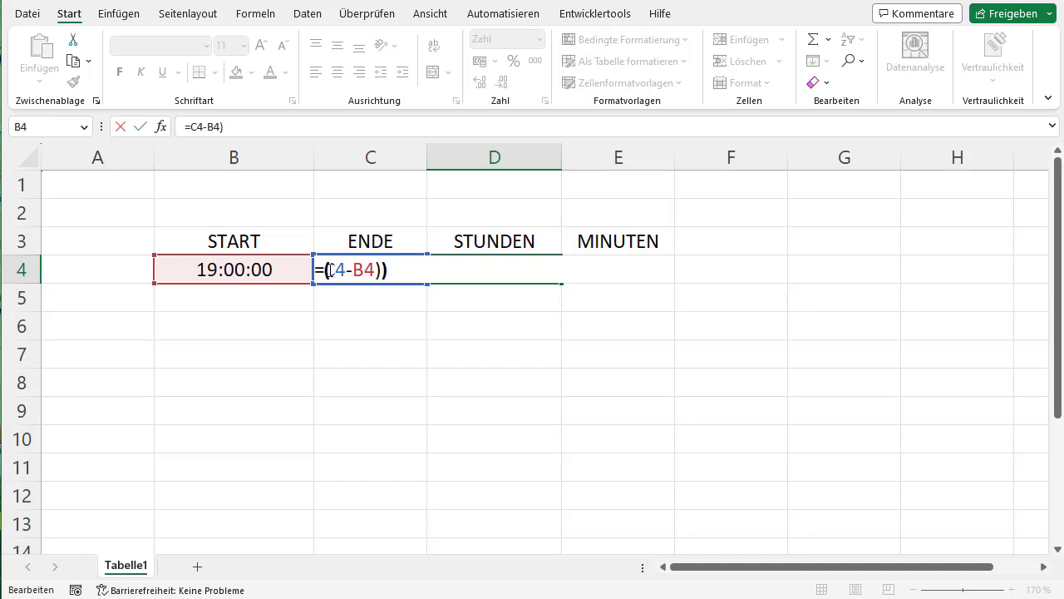
key("End")
type("*")
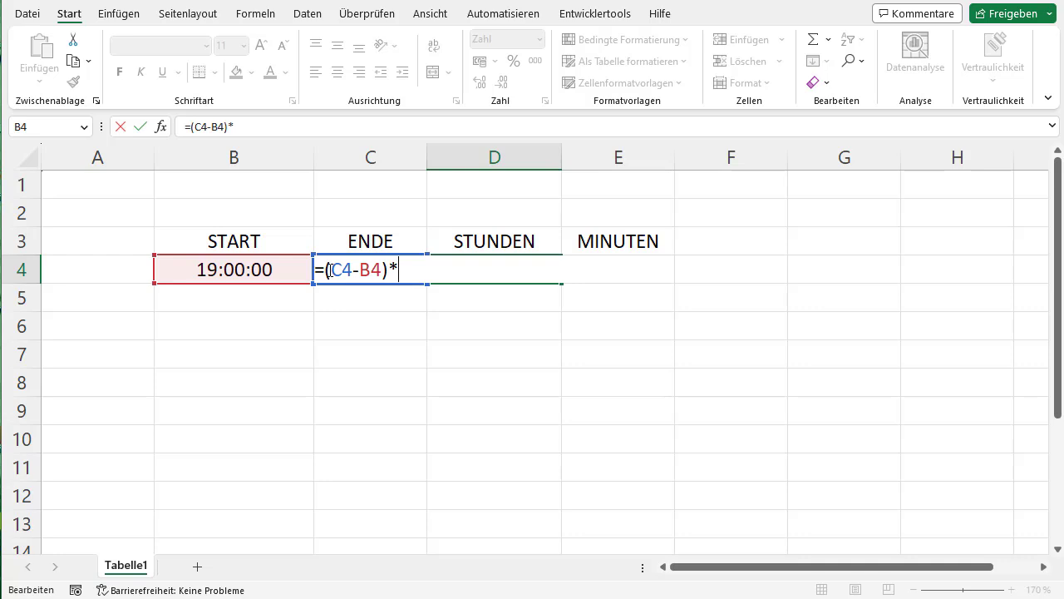
type("24")
key("Return")
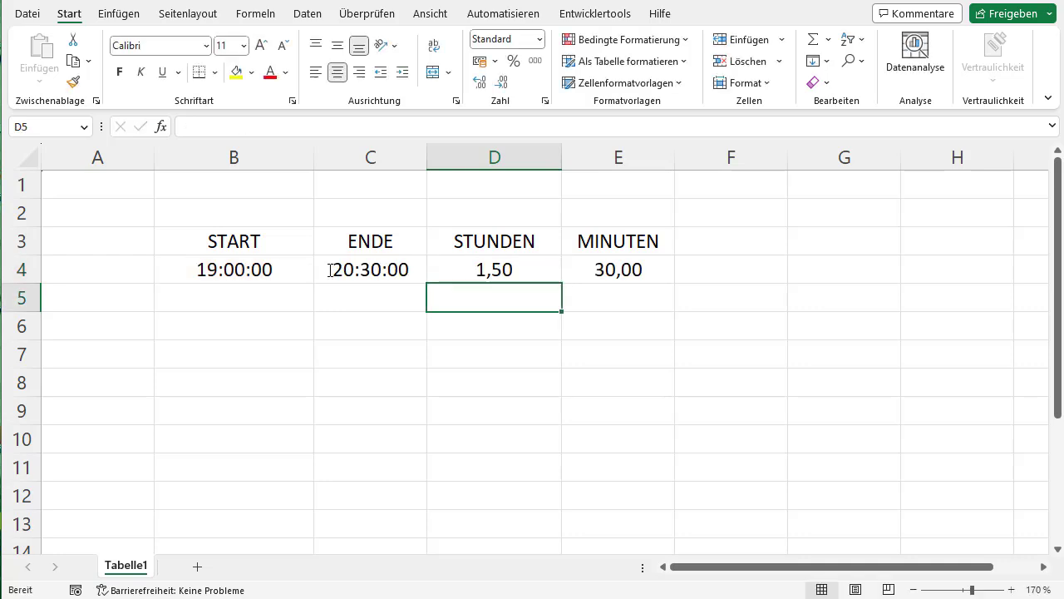
key("Up")
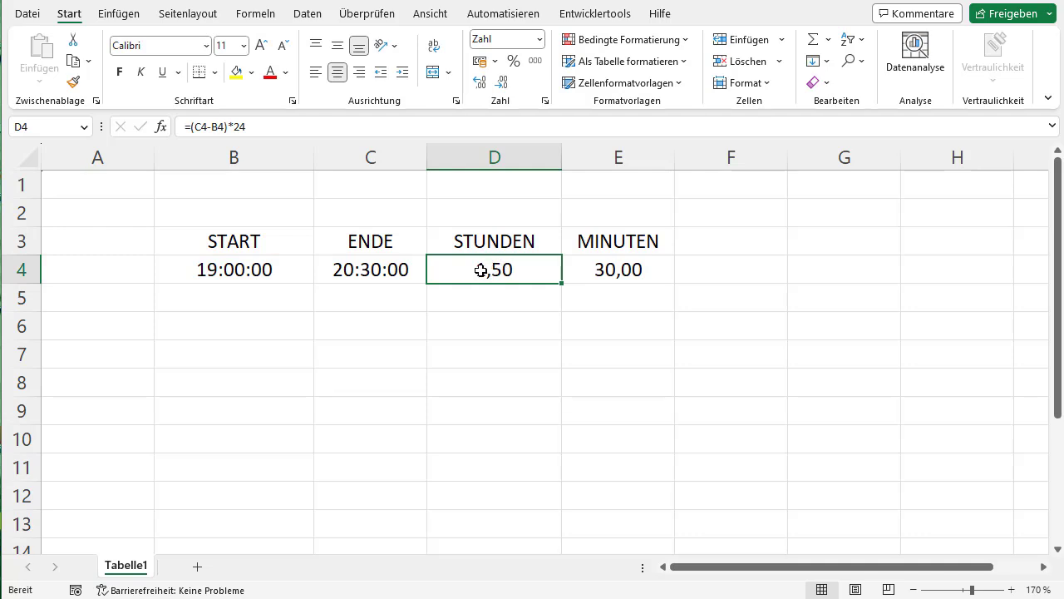
- Point out the B4 and C4 inputs behind D4, then move to E4
left_click(241, 271)
left_click(416, 268)
left_click(515, 271)
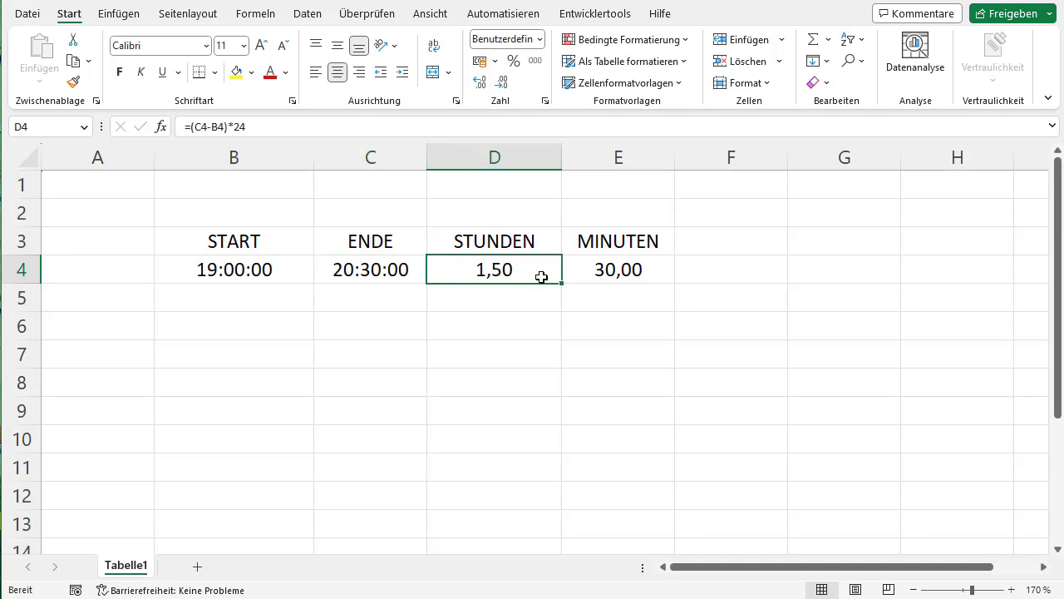
left_click(600, 279)
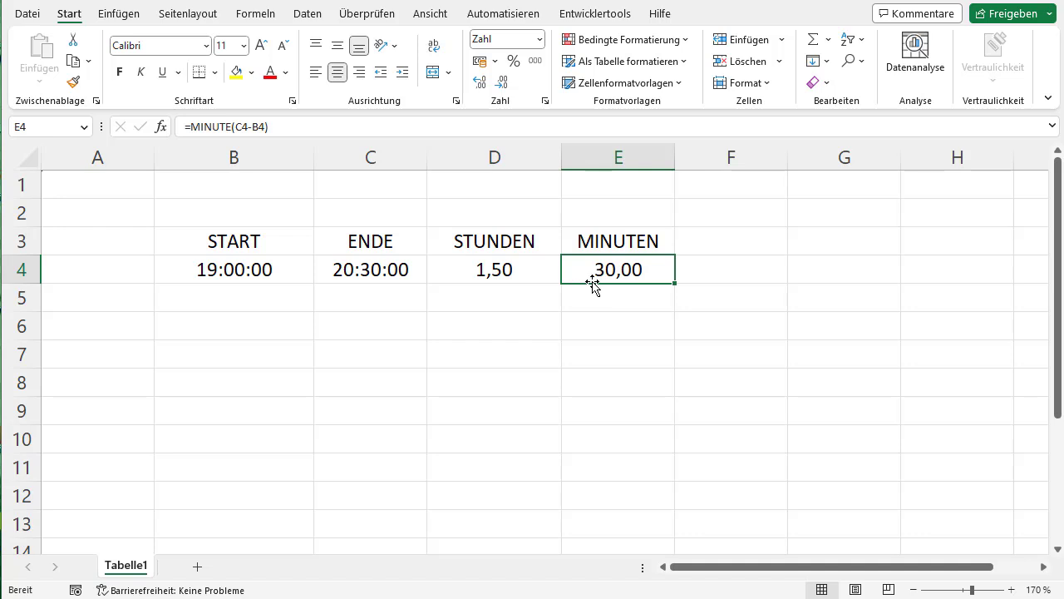
- Enter =(C4-B4)*1440 in E4 so it shows 90,00 minutes
type("=")
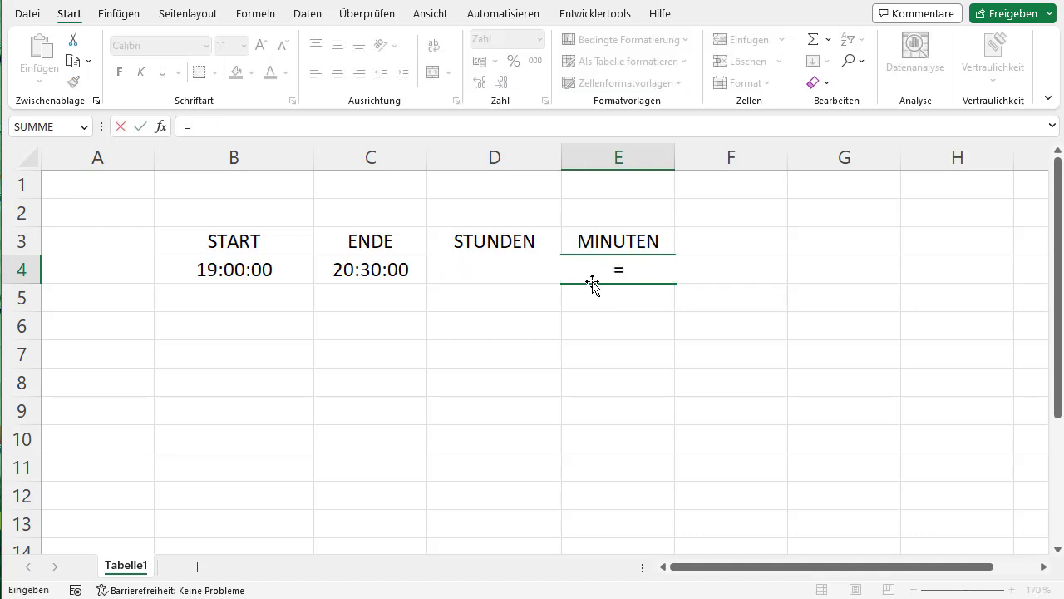
type("(")
left_click(388, 271)
type("-")
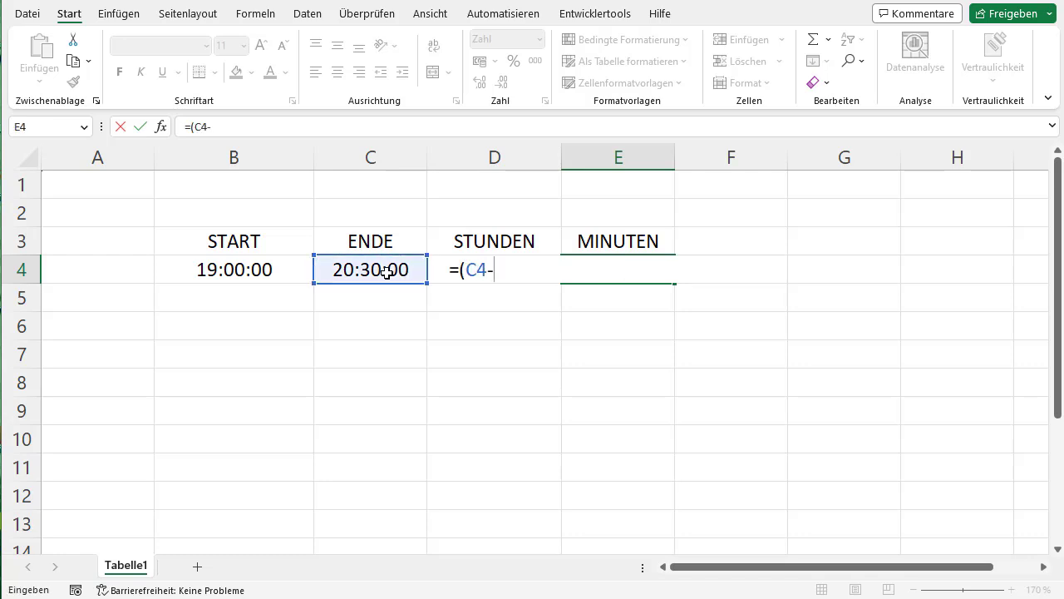
left_click(292, 271)
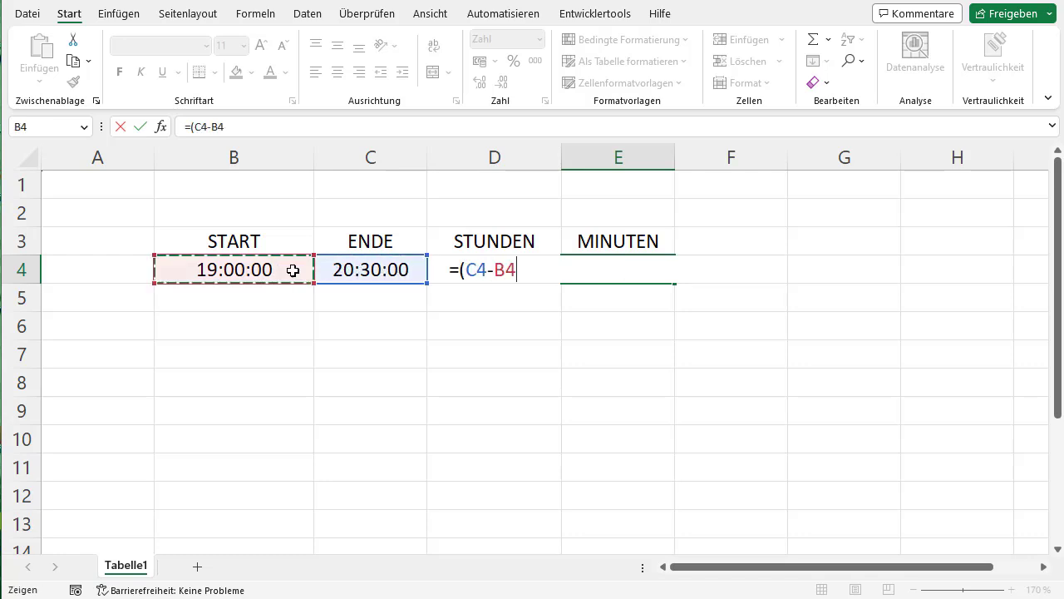
type(")*")
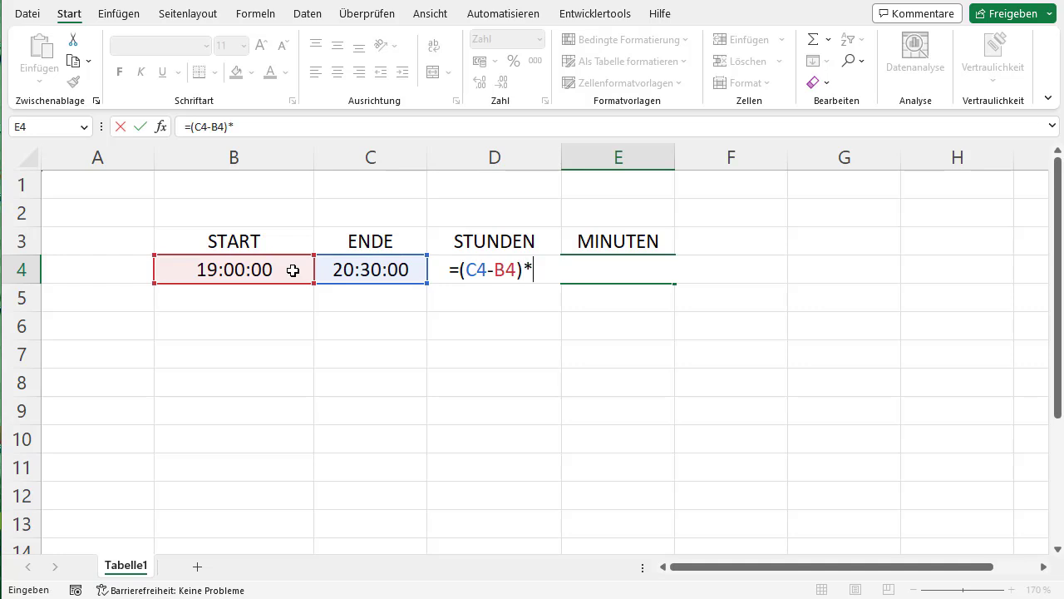
type("1440")
key("Return")
key("Up")
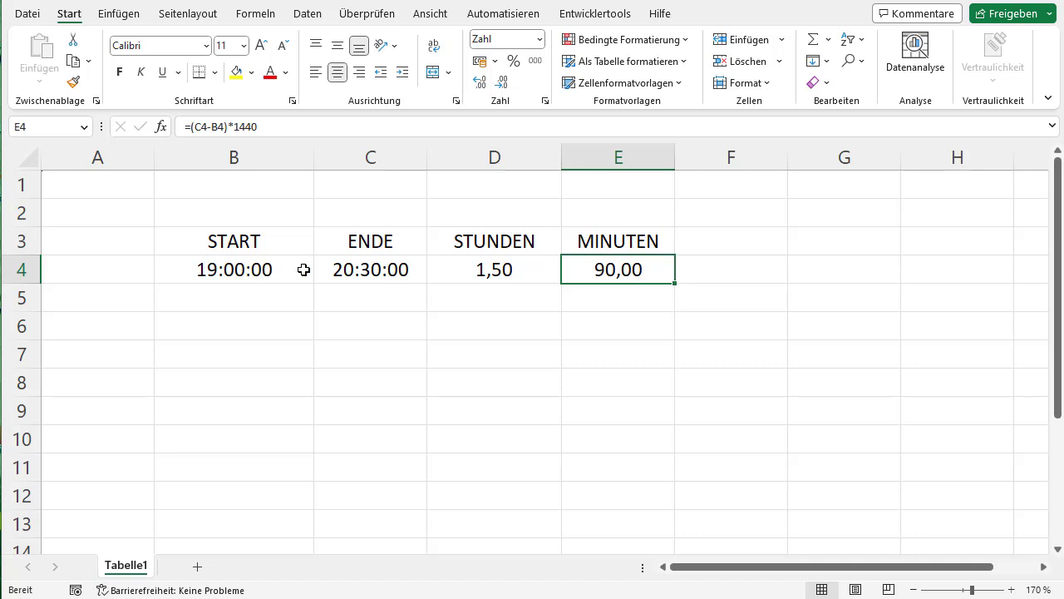
left_click_drag(304, 269, 390, 270)
left_click(602, 269)
left_click_drag(237, 273, 366, 271)
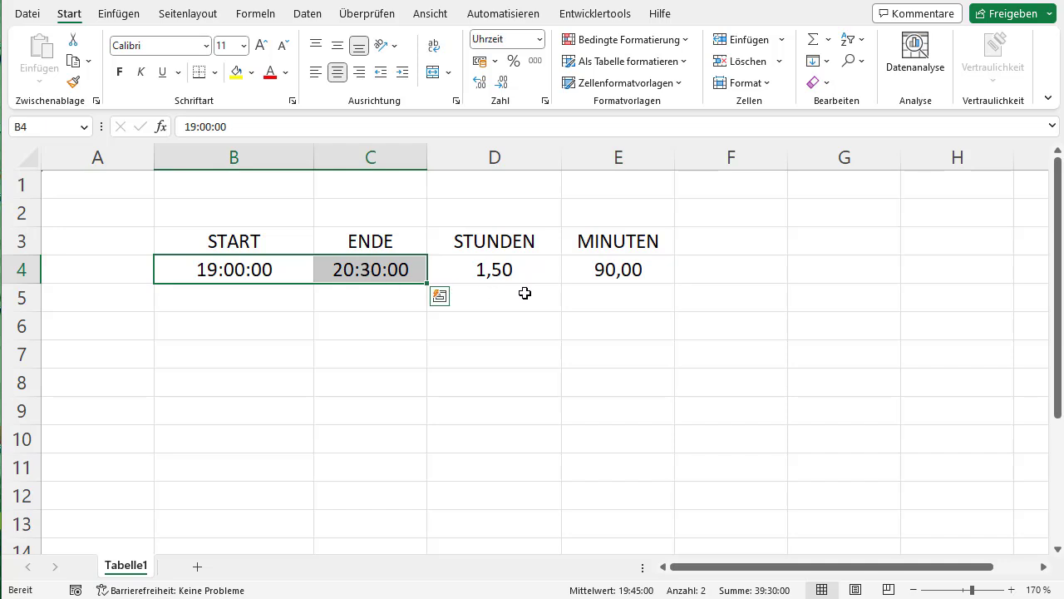